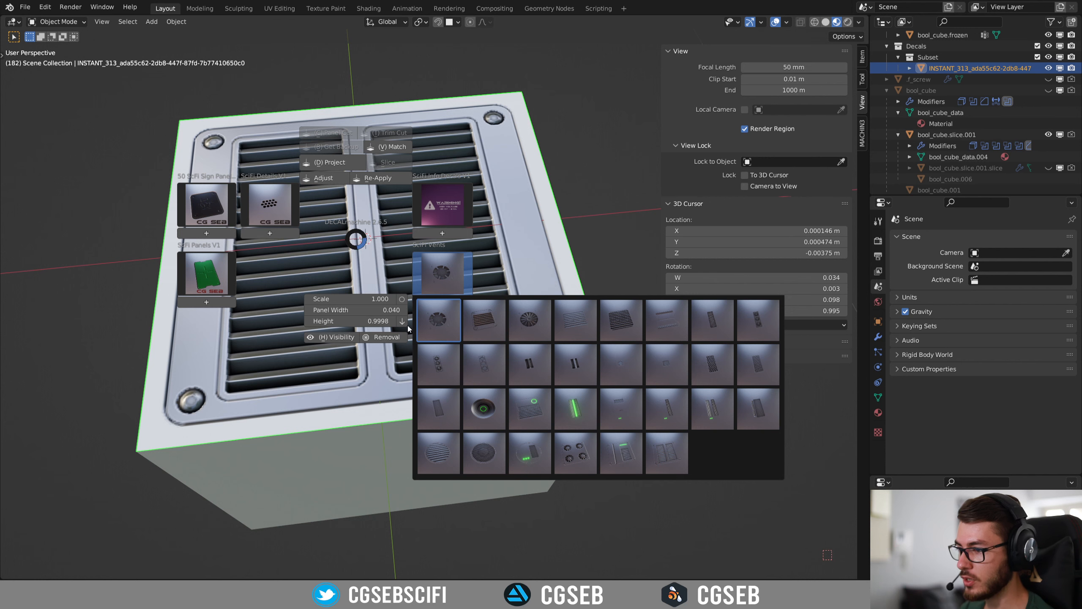
# - Examine the decal thumbnails in the SciFi Panels V1 and 50 SciFi Sign Panel libraries
pyautogui.click(209, 274)
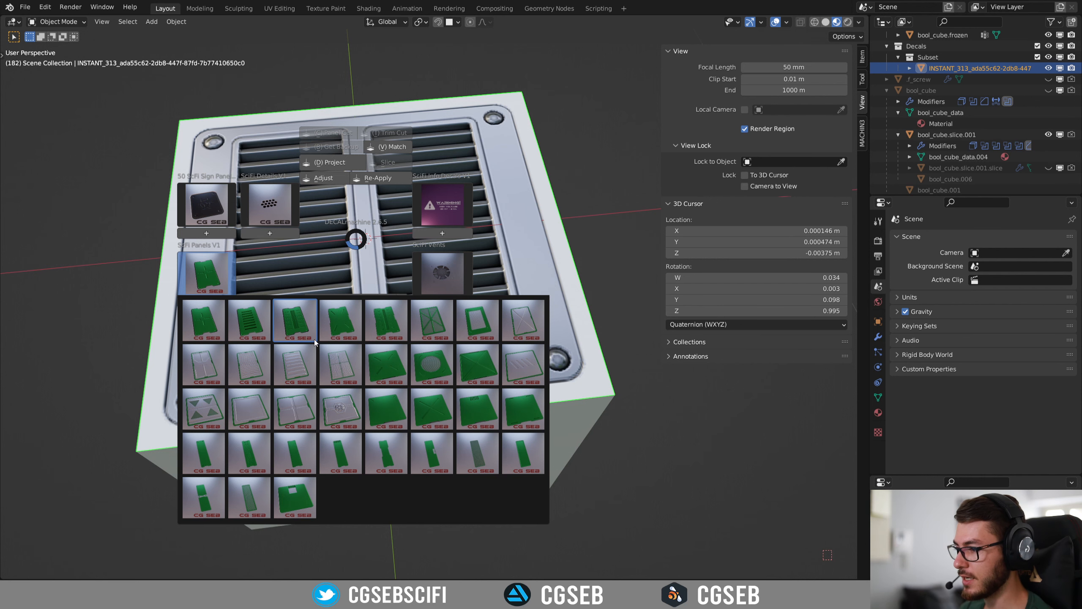
pyautogui.moveTo(213, 206)
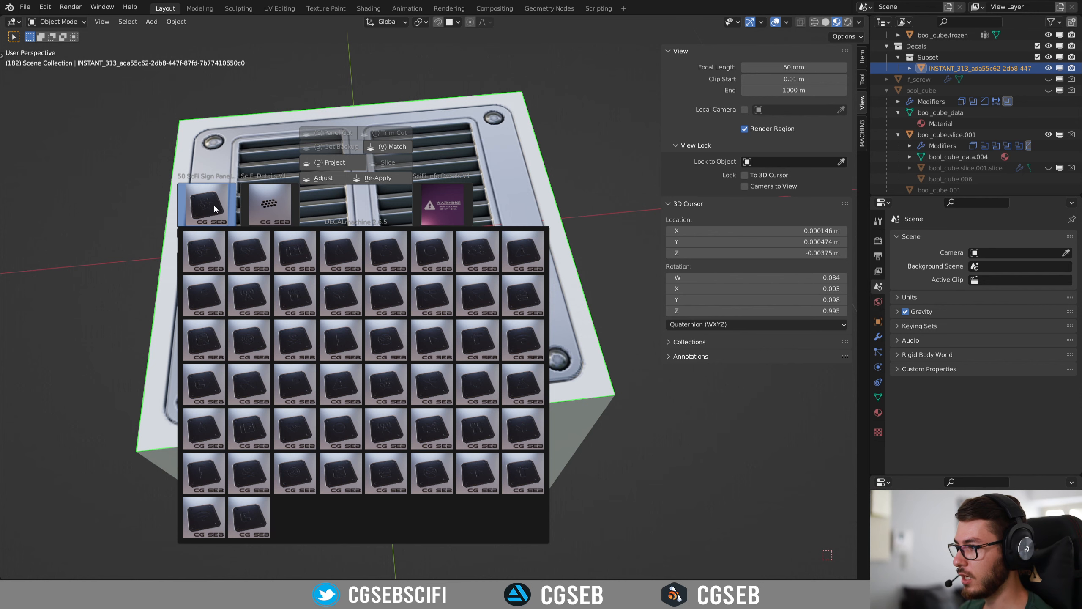
pyautogui.moveTo(294, 211)
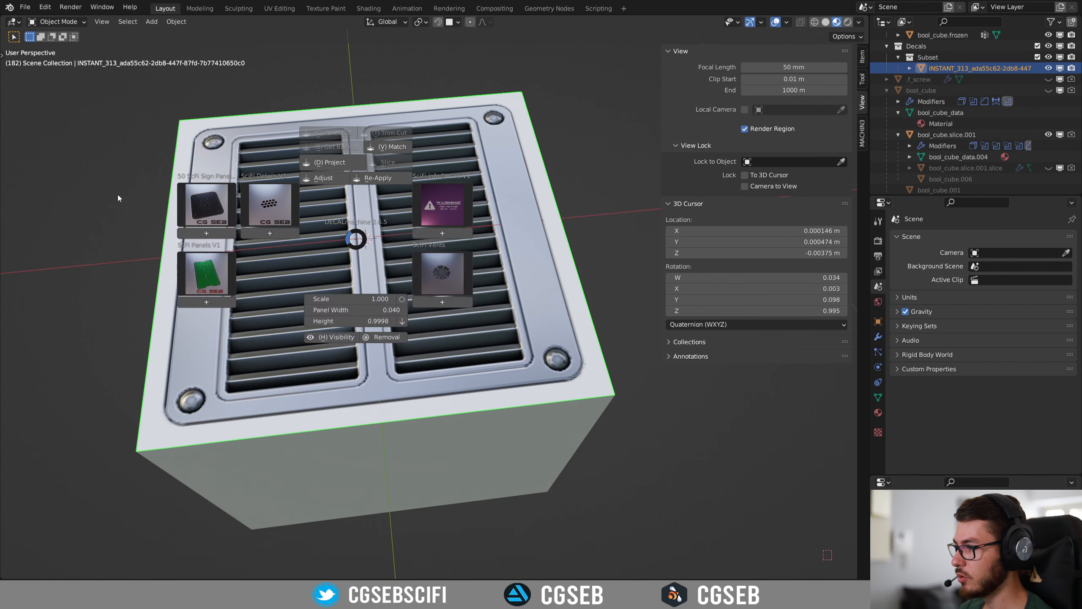
pyautogui.press('Escape')
# - Install the add-on from dm_customizer-1.0.4.zip in the D:\Dev folder and enable DM Customizer
pyautogui.click(44, 7)
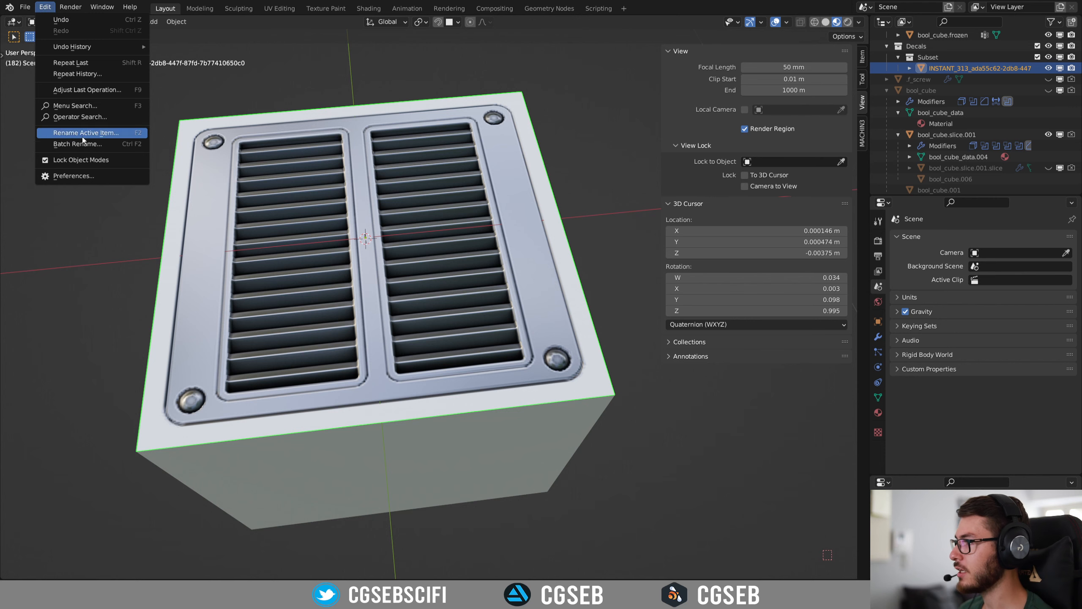
pyautogui.click(77, 179)
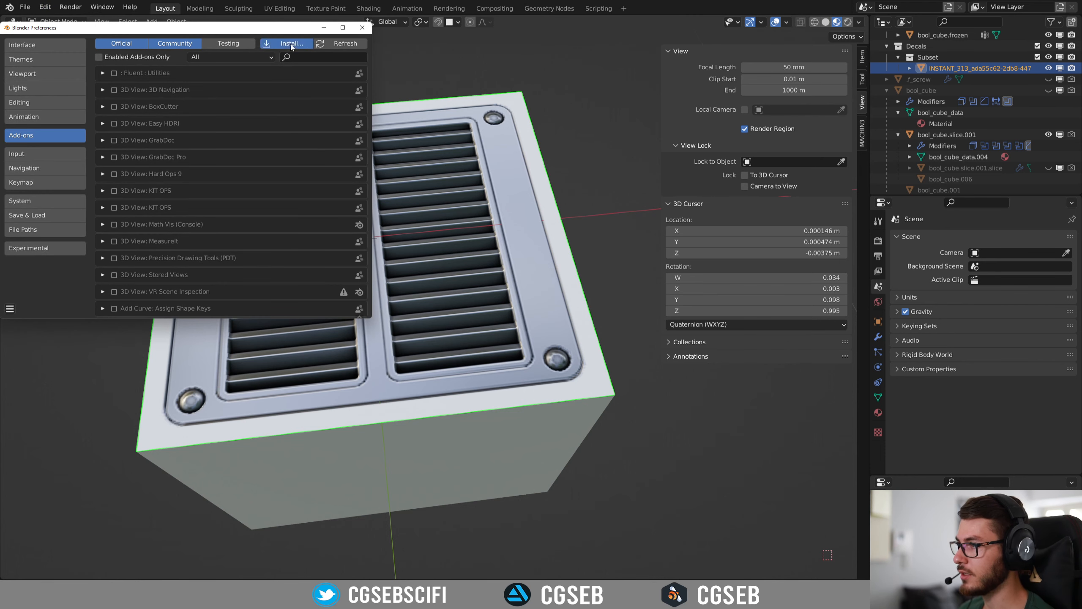
pyautogui.click(292, 44)
pyautogui.click(212, 194)
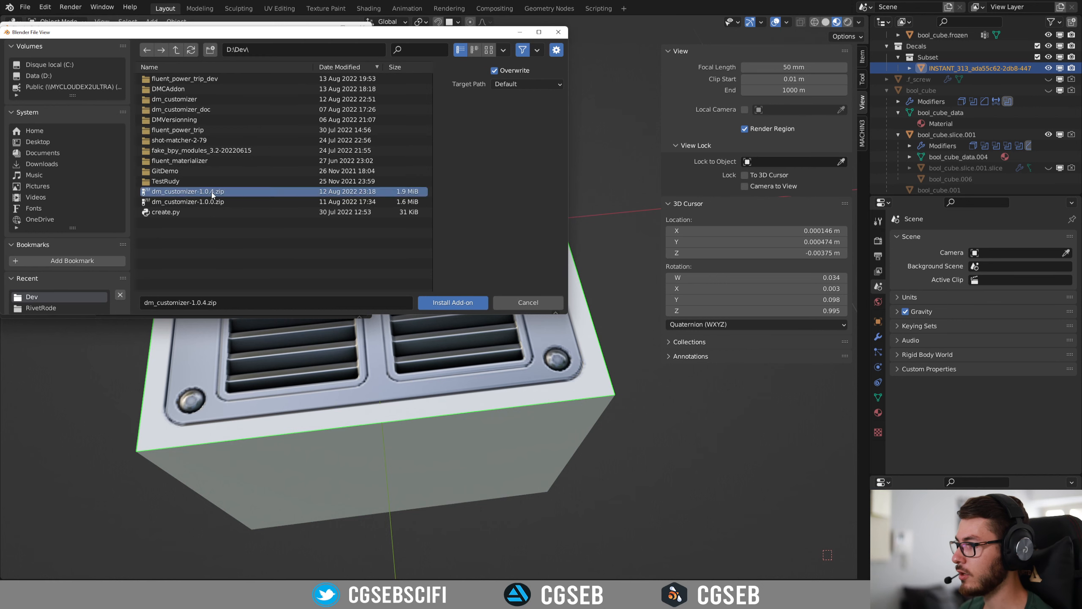
pyautogui.doubleClick(212, 194)
pyautogui.click(114, 73)
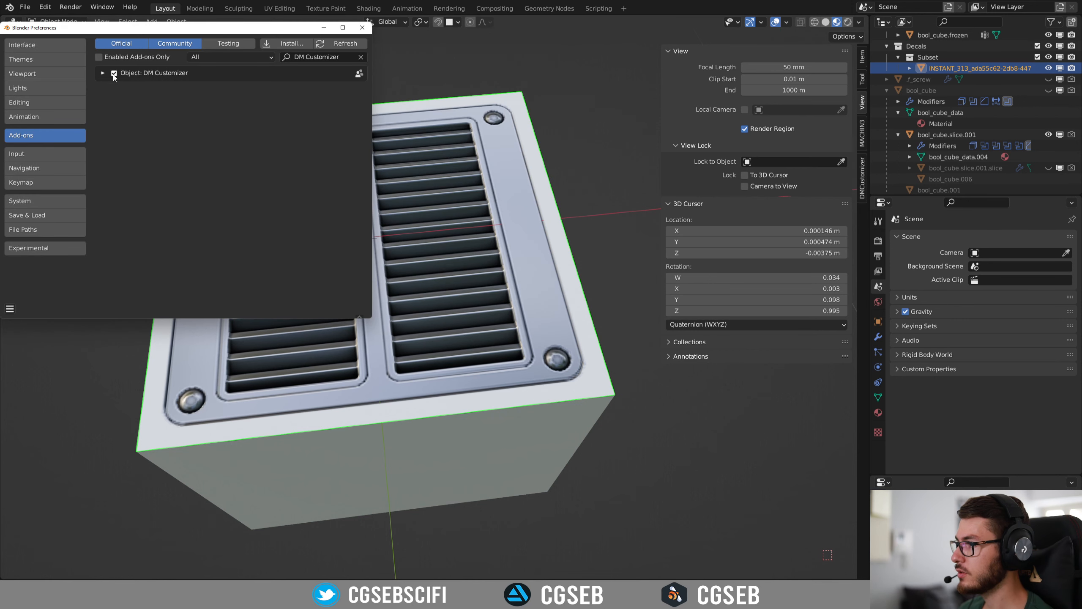
# - Examine the DM Customizer add-on's property and copyright preferences, and close the preferences
pyautogui.click(102, 73)
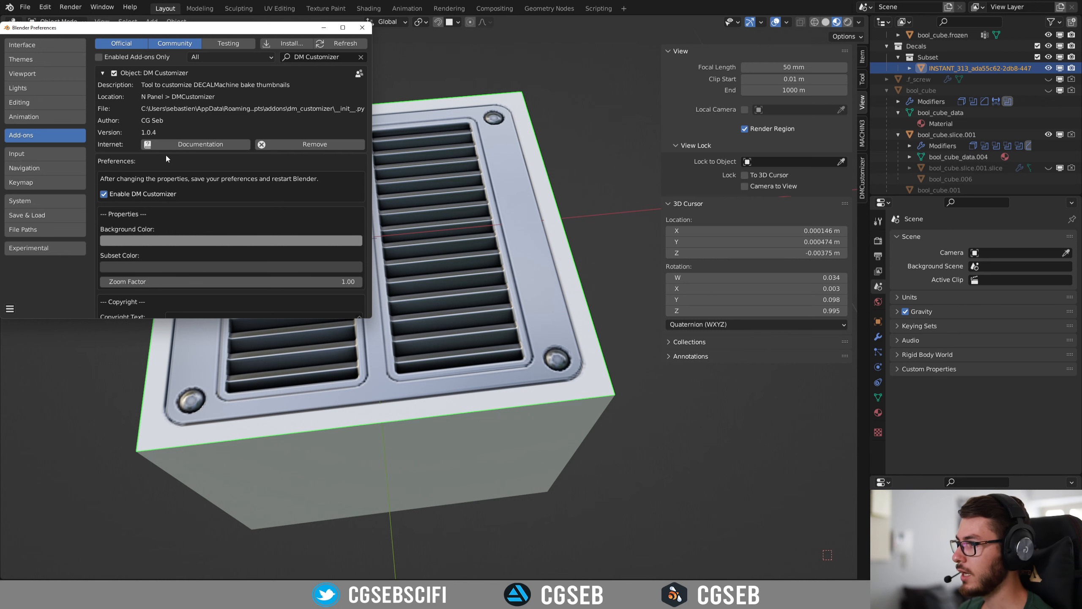
pyautogui.scroll(-3, 214, 209)
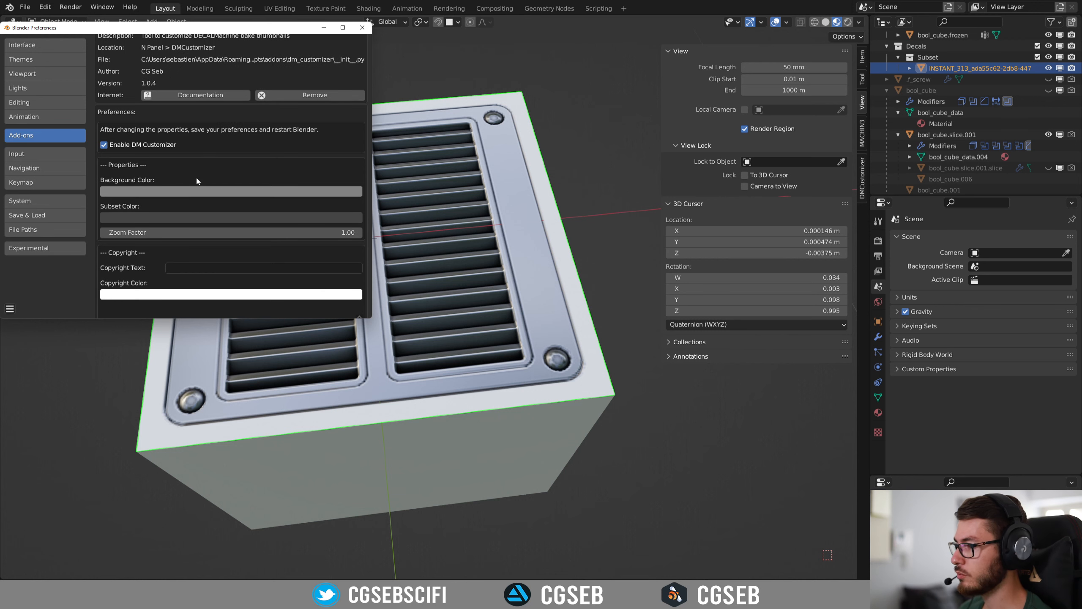
pyautogui.scroll(-3, 197, 181)
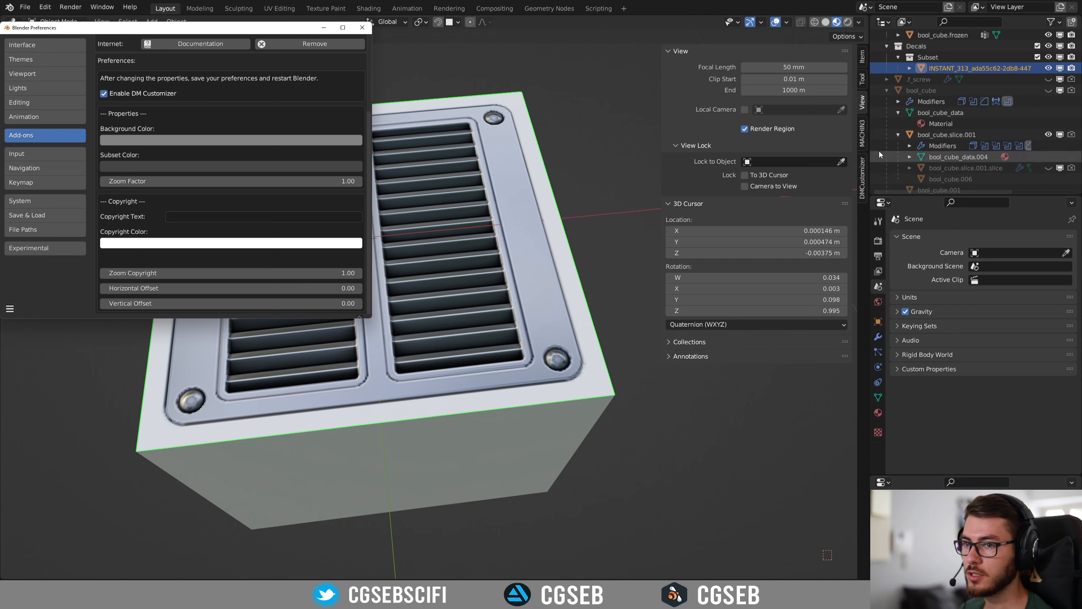
pyautogui.click(362, 28)
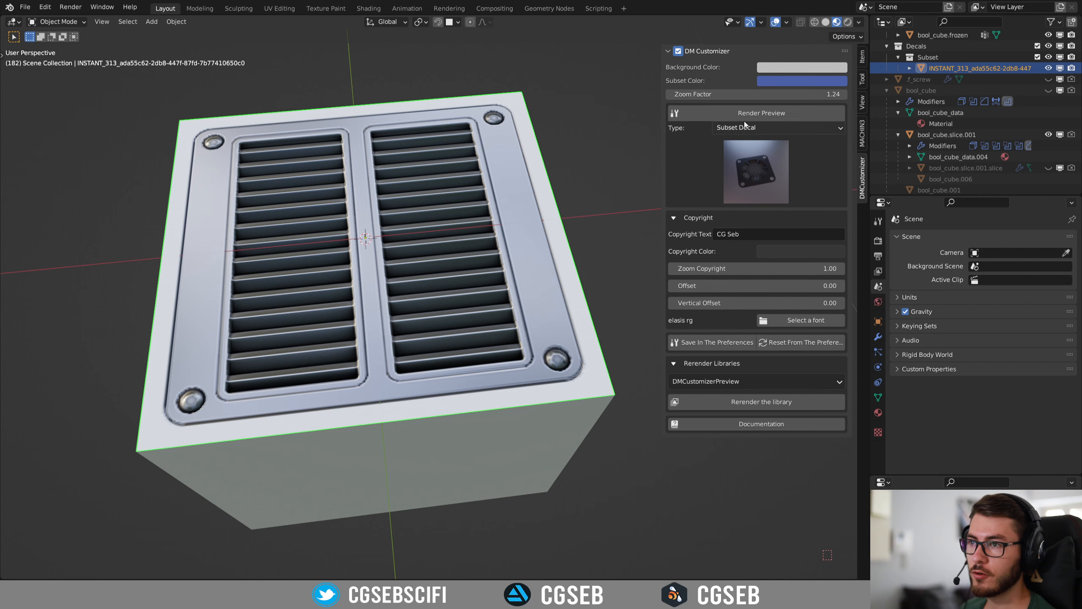
# - Lighten the DM Customizer thumbnail background color to a value of 0.624 and change the subset color to green
pyautogui.click(783, 67)
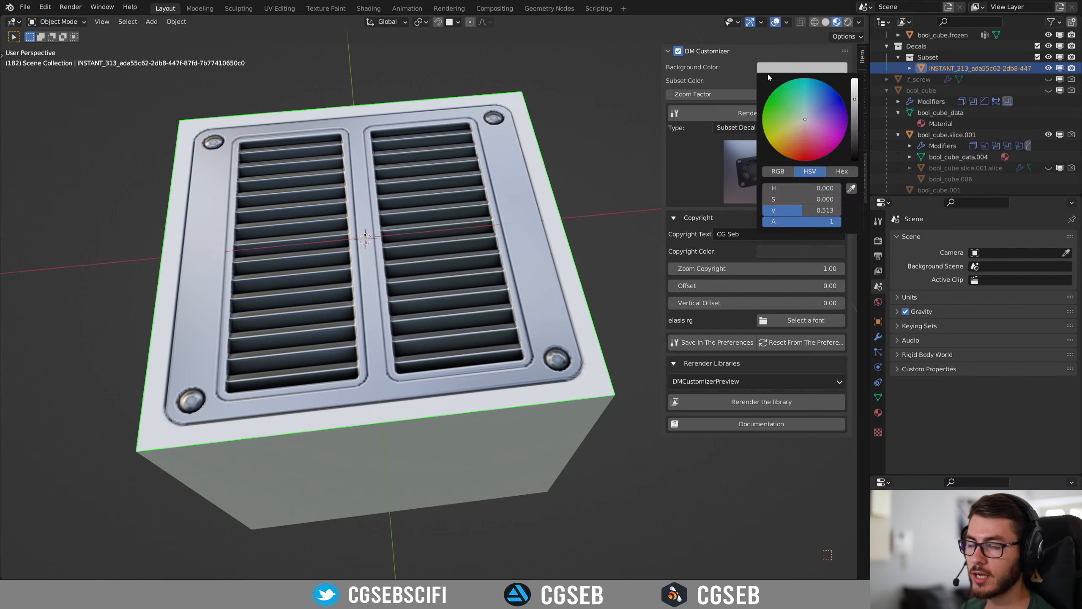
pyautogui.click(806, 68)
pyautogui.moveTo(855, 100); pyautogui.dragTo(855, 93)
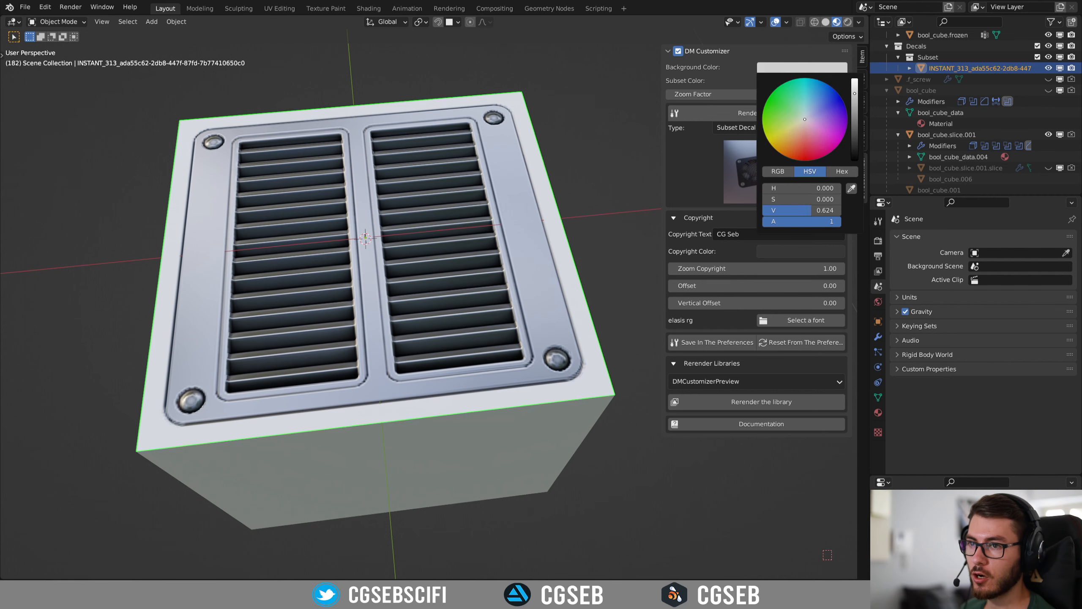
pyautogui.click(778, 81)
pyautogui.click(783, 115)
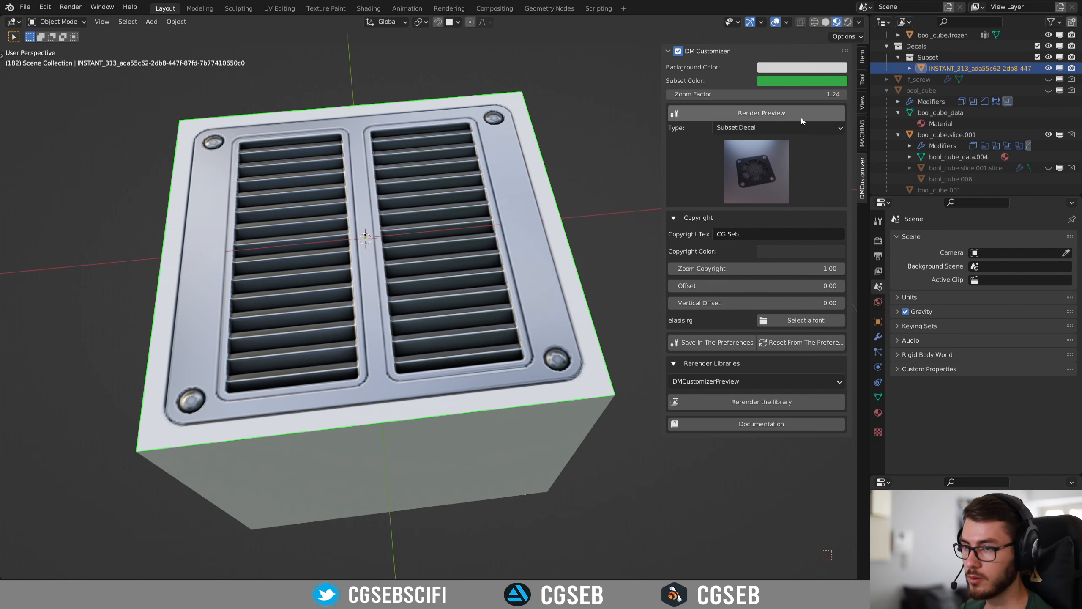
# - Set the thumbnail zoom factor to 1.00 and render the subset decal preview
pyautogui.click(774, 96)
pyautogui.write('1')
pyautogui.press('Return')
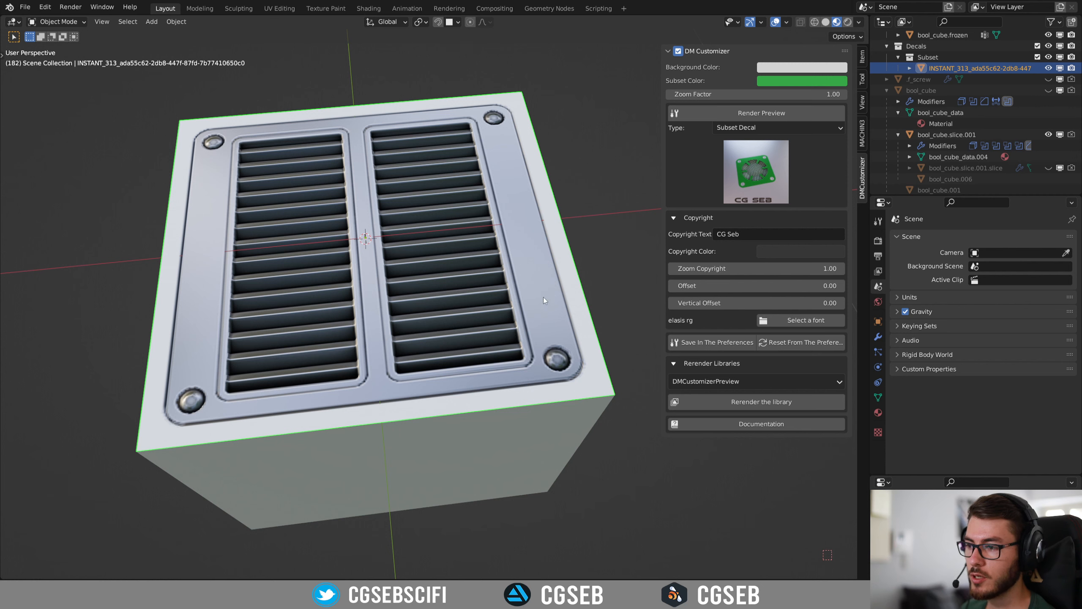
pyautogui.click(863, 135)
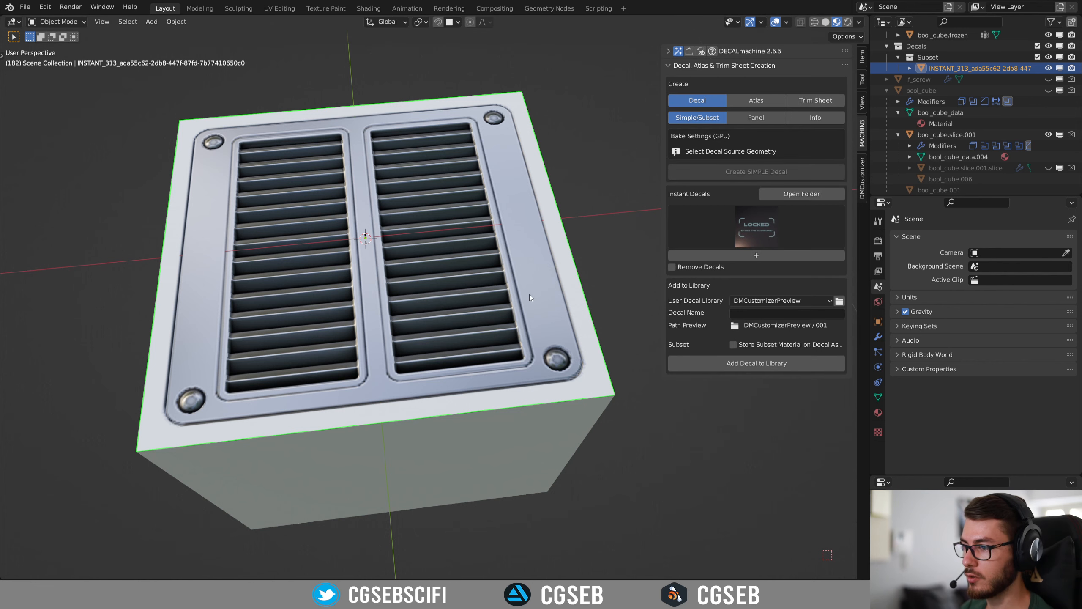
pyautogui.moveTo(482, 258)
pyautogui.mouseDown(button='middle')
pyautogui.moveTo(446, 229)
pyautogui.moveTo(497, 242)
pyautogui.mouseUp(button='middle')
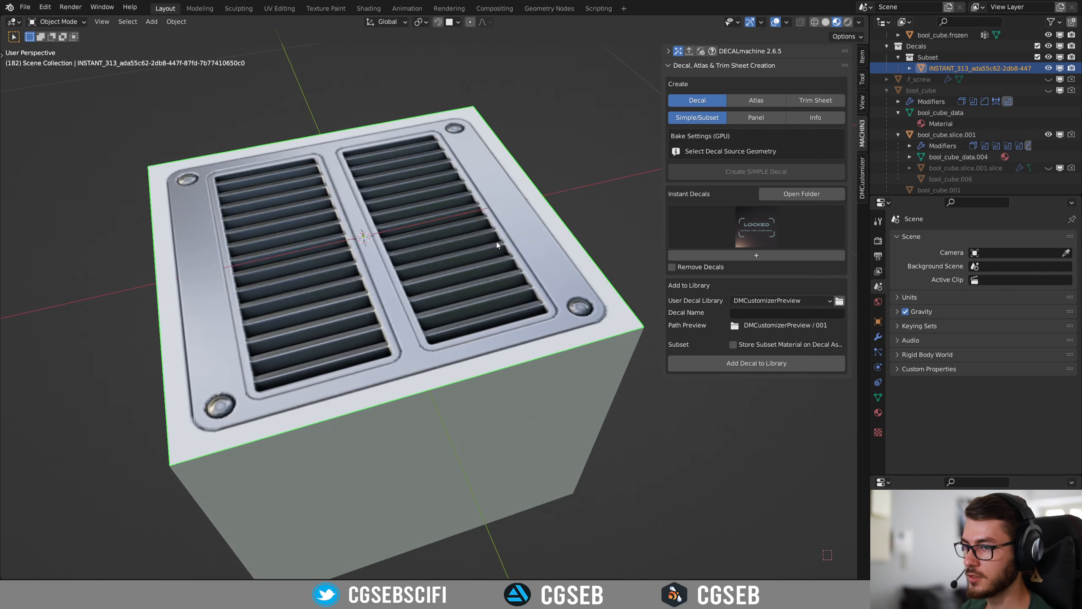
pyautogui.click(863, 174)
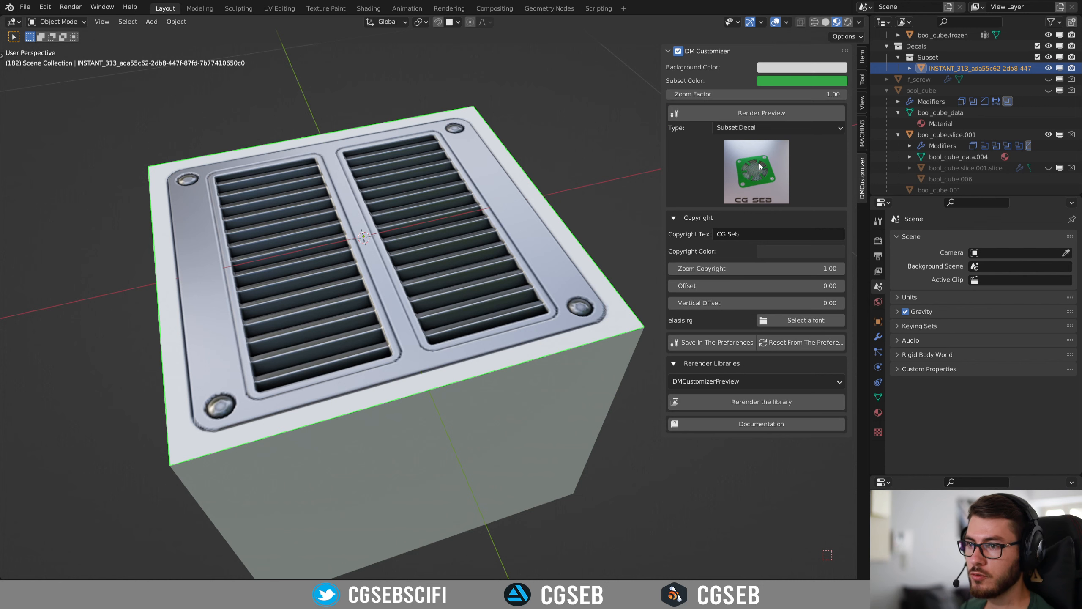
# - Set the thumbnail zoom factor to 1.30 and render a new subset decal preview
pyautogui.click(815, 99)
pyautogui.click(728, 97)
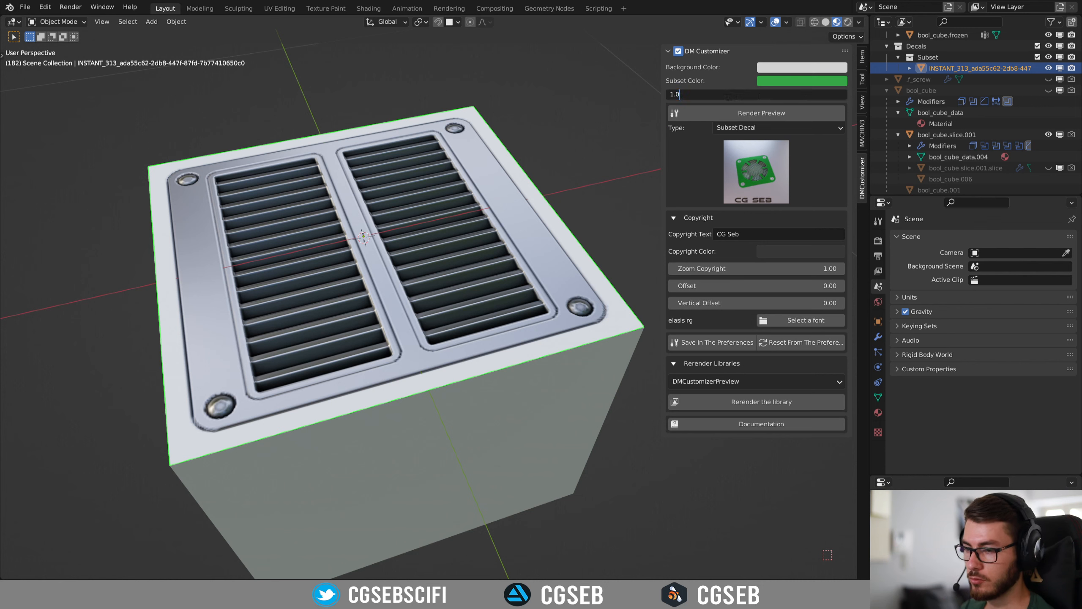
pyautogui.press('BackSpace')
pyautogui.write('3')
pyautogui.press('Return')
pyautogui.click(784, 110)
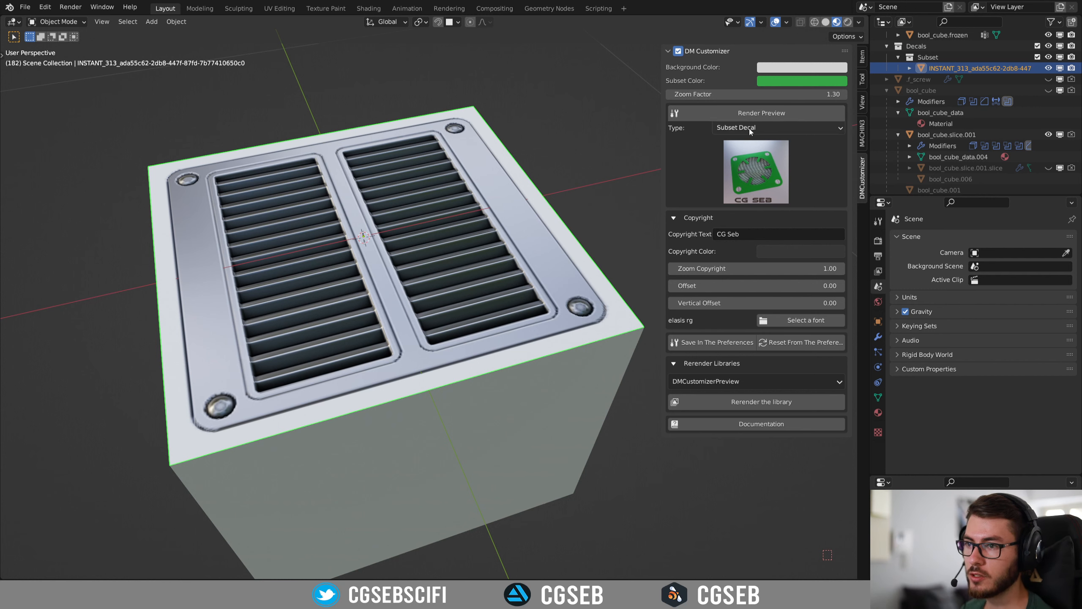
# - Set the thumbnail's copyright text to "Test" and its color to blue
pyautogui.click(673, 218)
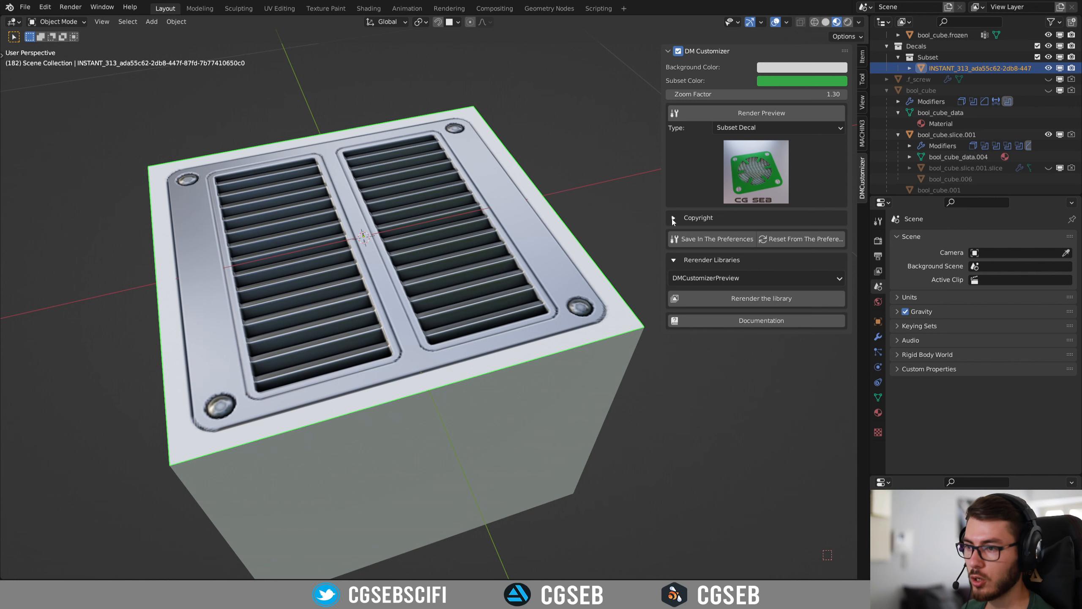
pyautogui.click(674, 217)
pyautogui.click(733, 236)
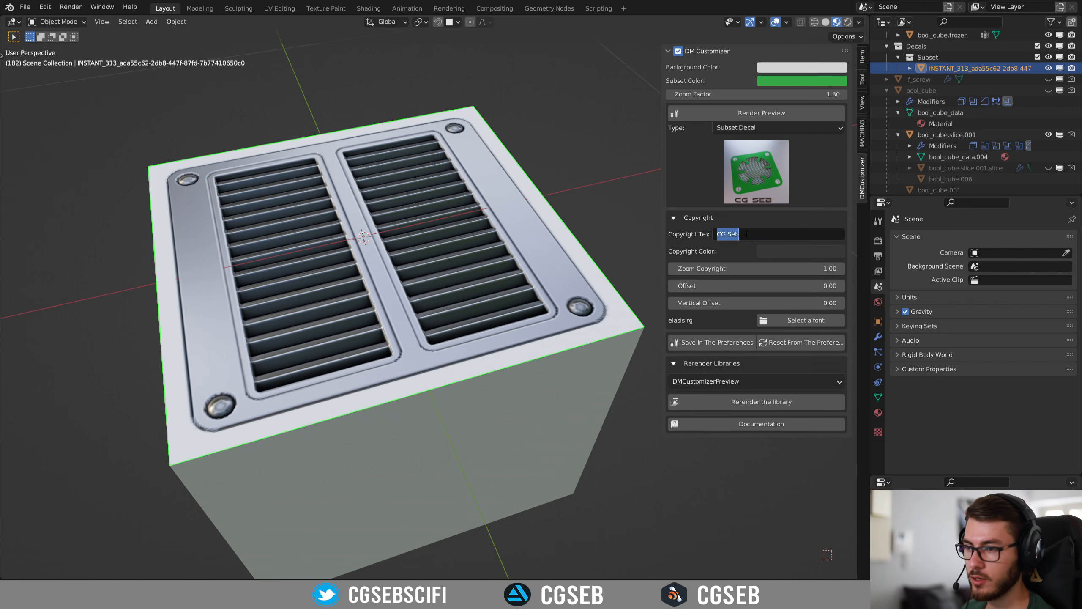
pyautogui.write('Test')
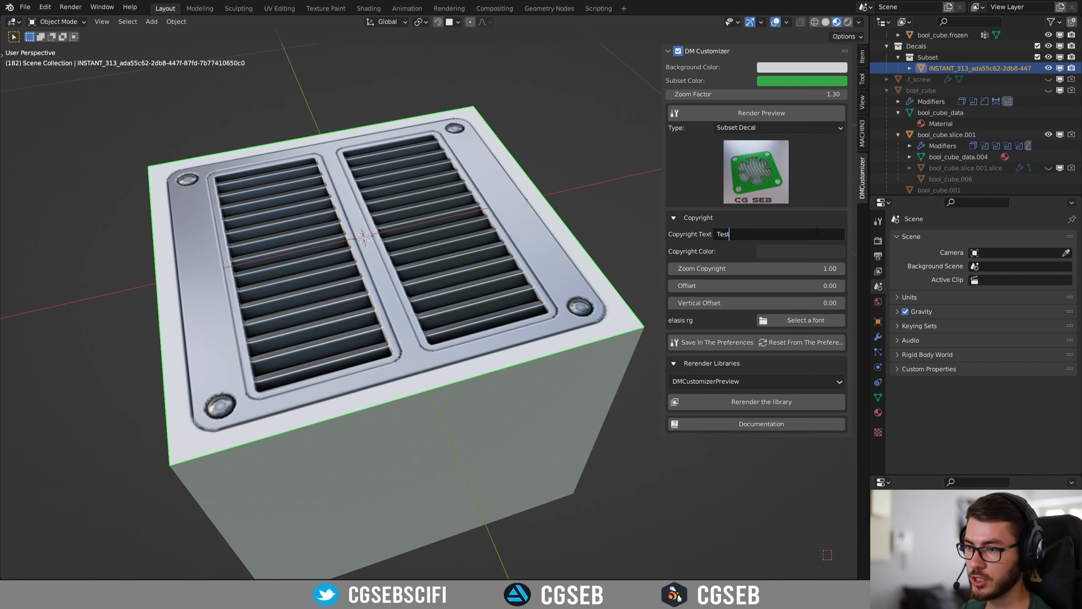
pyautogui.click(791, 249)
pyautogui.moveTo(805, 132); pyautogui.dragTo(835, 116)
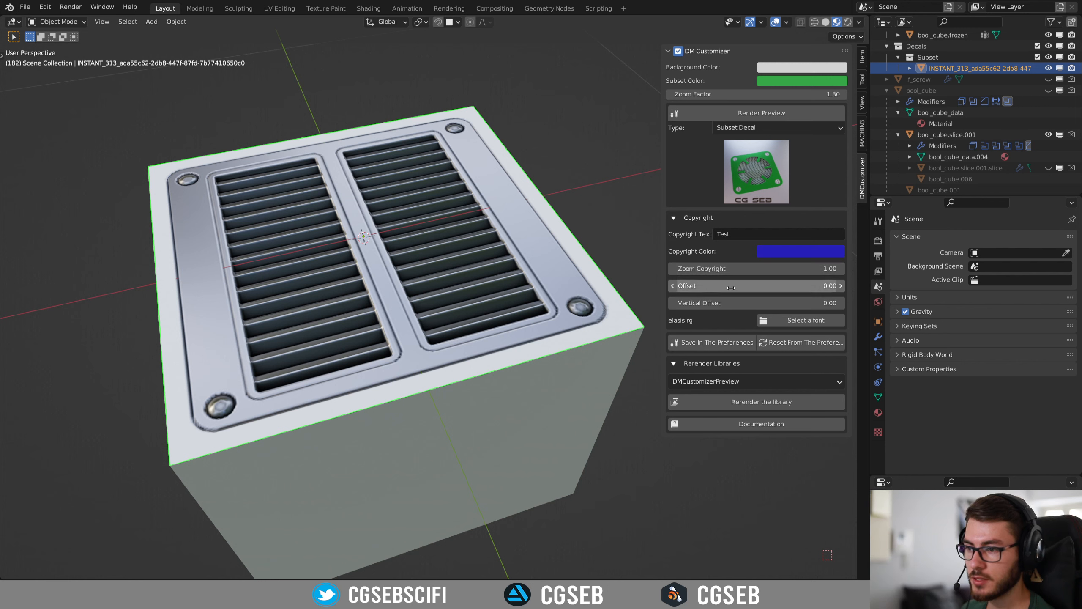
# - Set the copyright offset to 0.39 and vertical offset to 0.36, and render the preview
pyautogui.moveTo(706, 286); pyautogui.dragTo(688, 287)
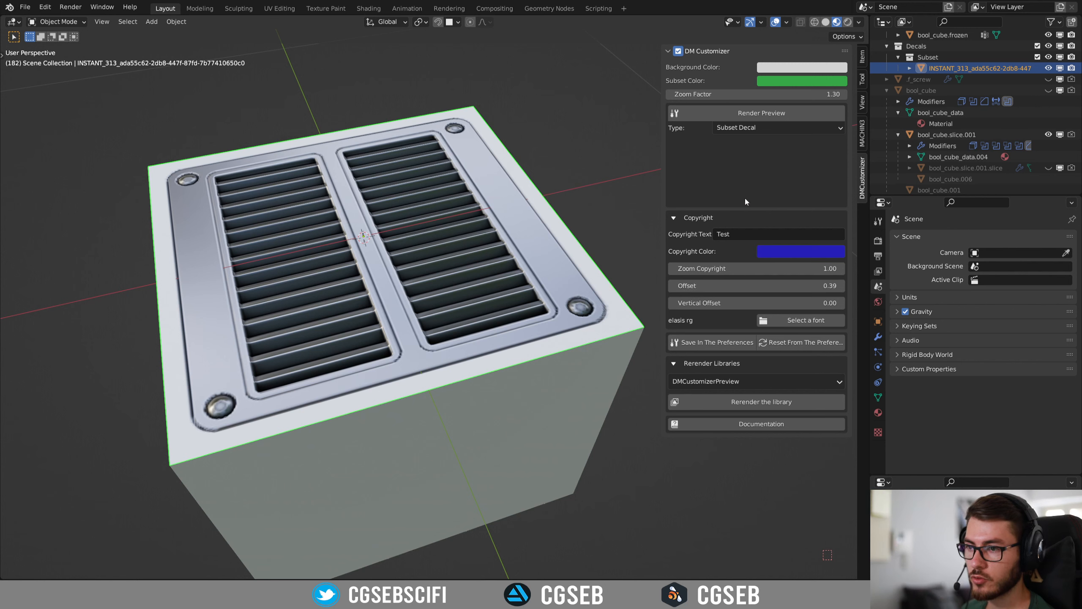
pyautogui.moveTo(743, 303); pyautogui.dragTo(767, 303)
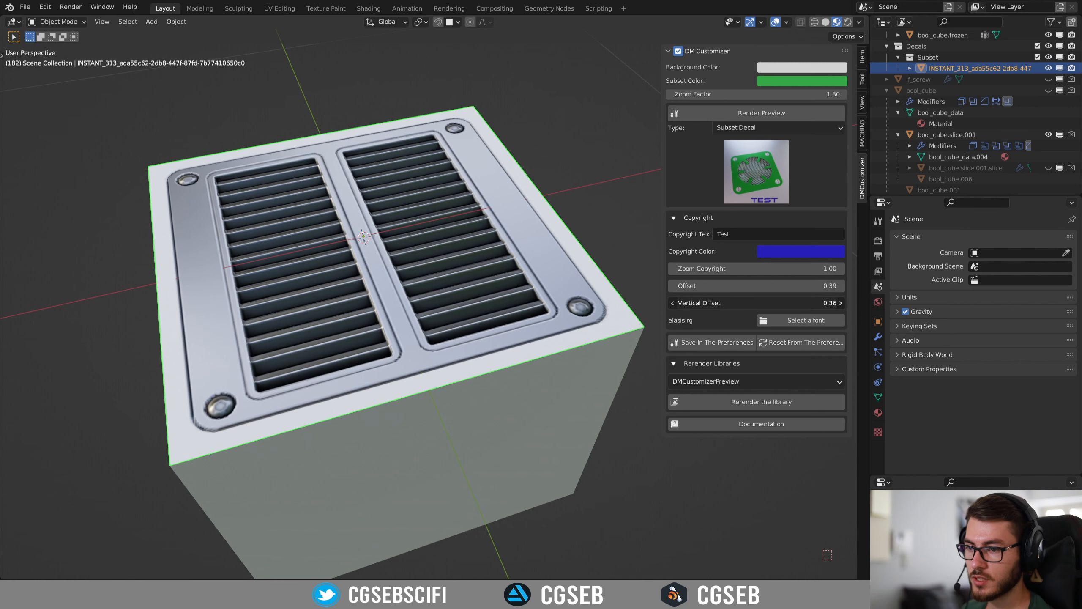
pyautogui.click(770, 111)
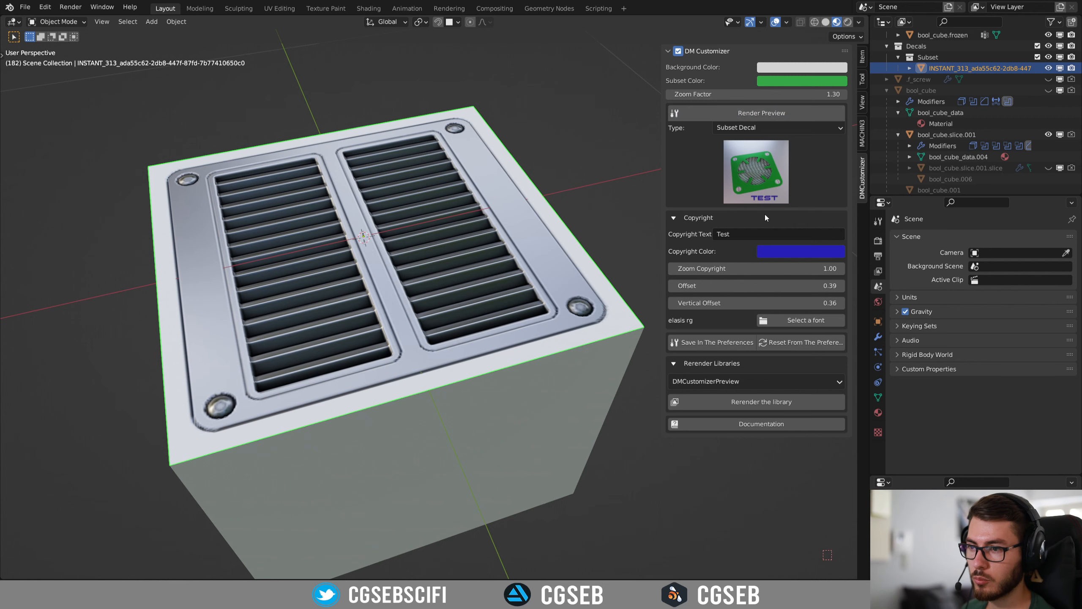
# - Restyle the copyright text with the Cambria Bold font and a zoom of 1.30, and render the preview
pyautogui.click(776, 318)
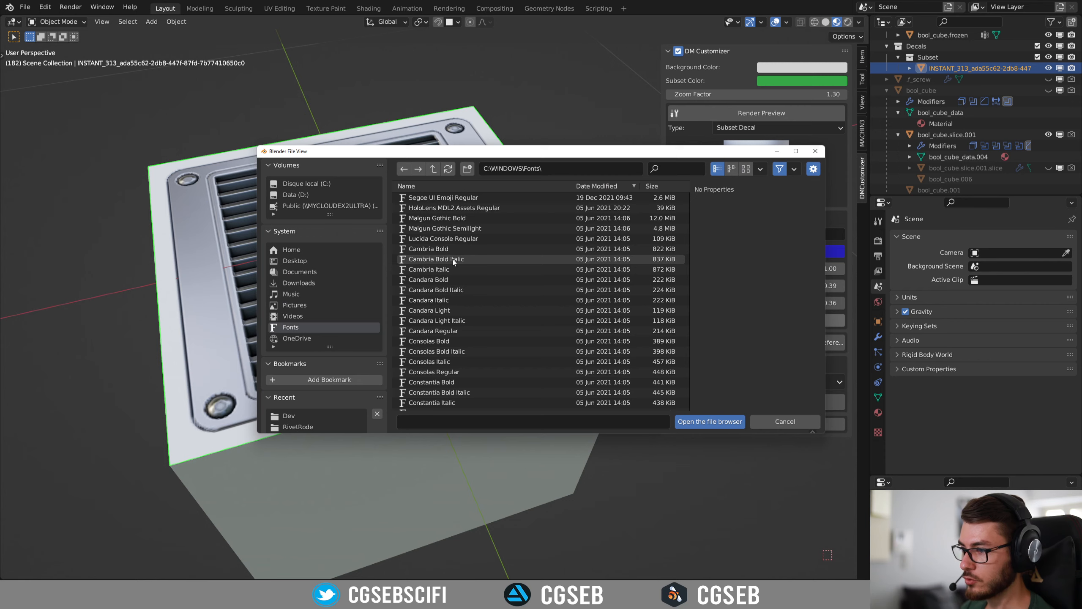
pyautogui.doubleClick(431, 249)
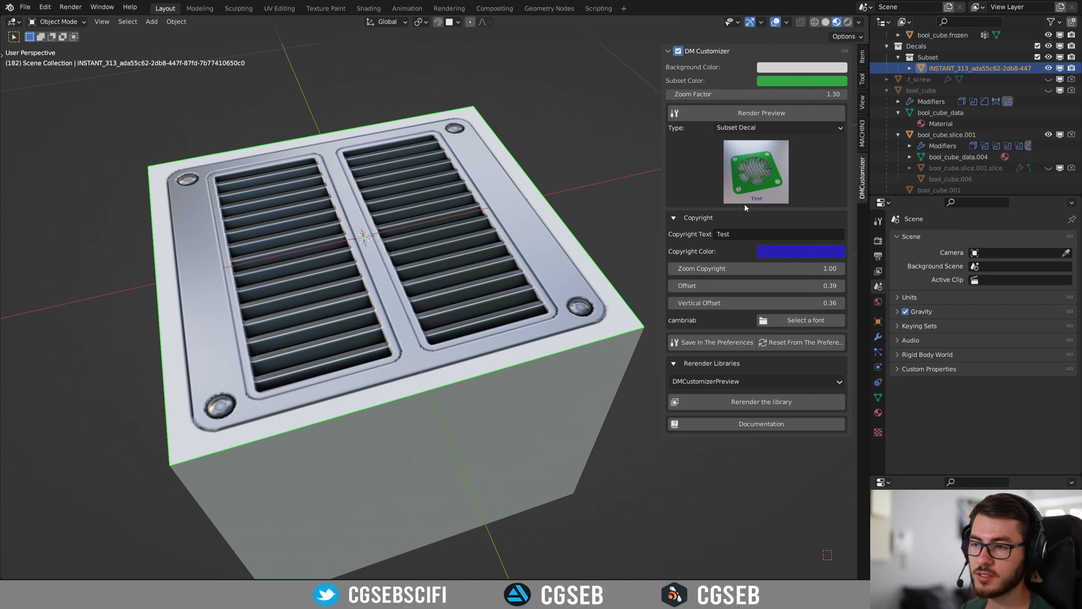
pyautogui.moveTo(795, 268); pyautogui.dragTo(818, 268)
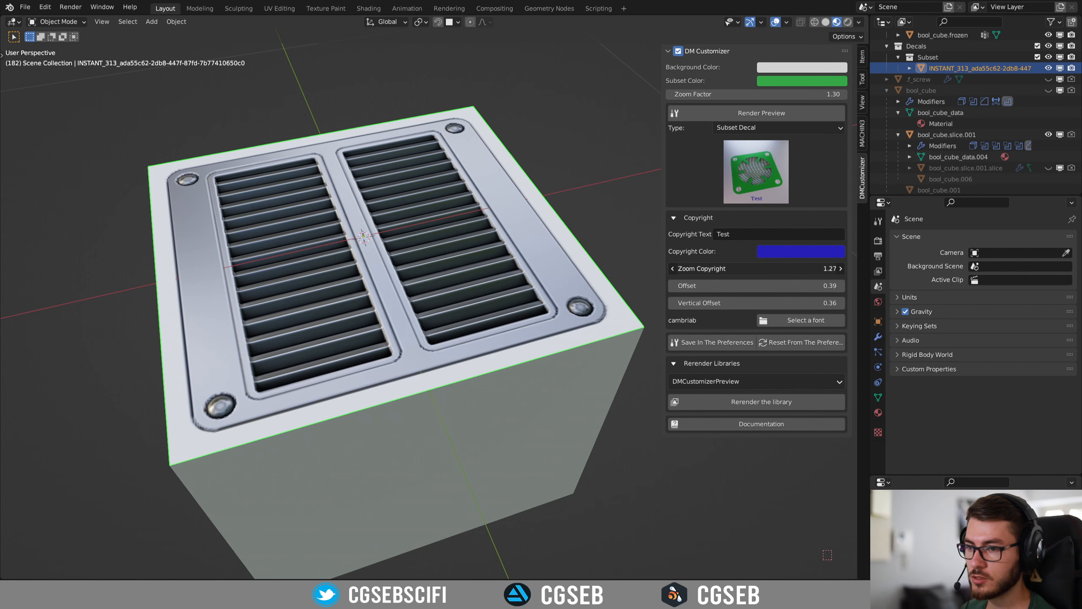
pyautogui.click(773, 112)
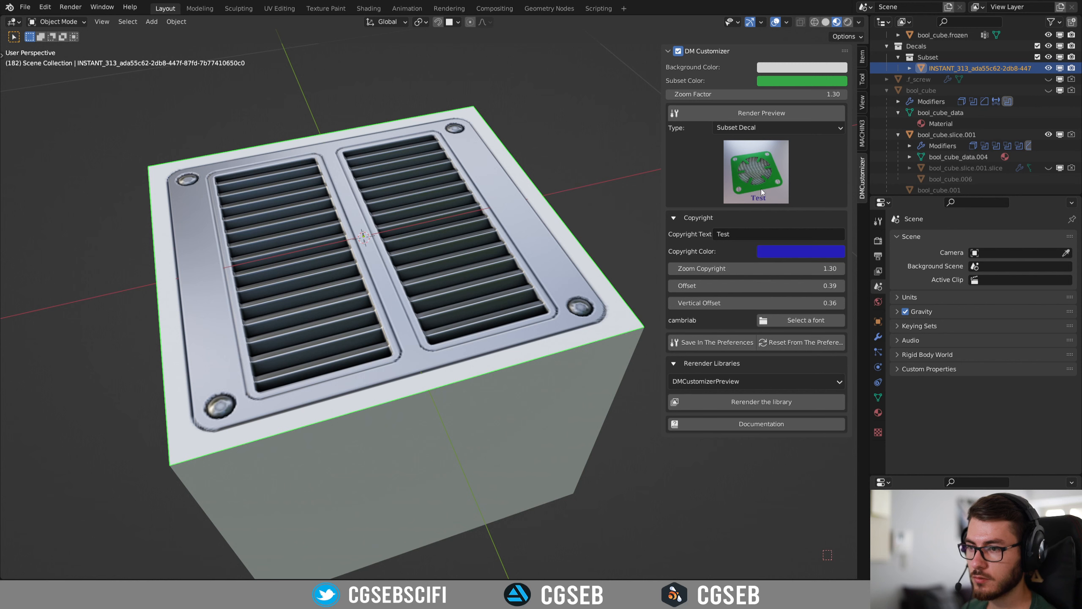
pyautogui.click(673, 218)
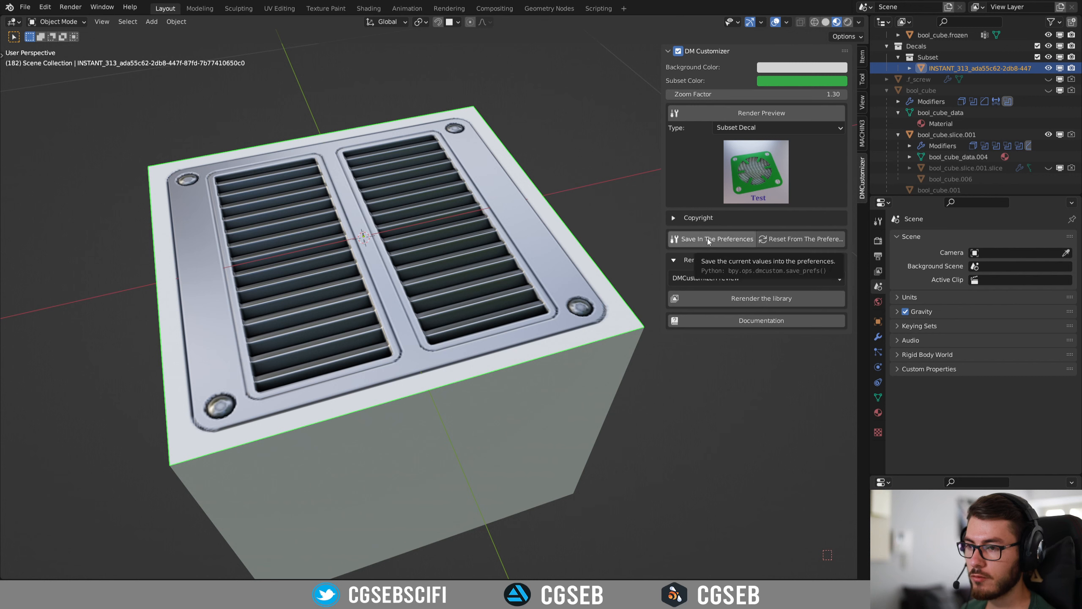
# - Find the DM Customizer add-on in the preferences and examine its stored background, subset, zoom and copyright settings
pyautogui.click(45, 7)
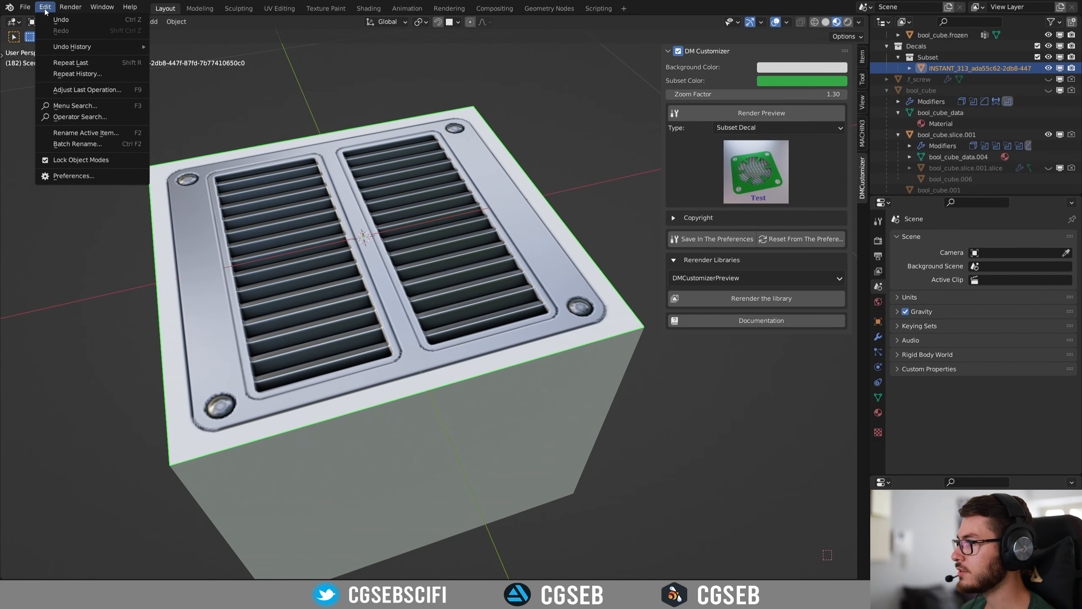
pyautogui.click(102, 176)
pyautogui.write('dm')
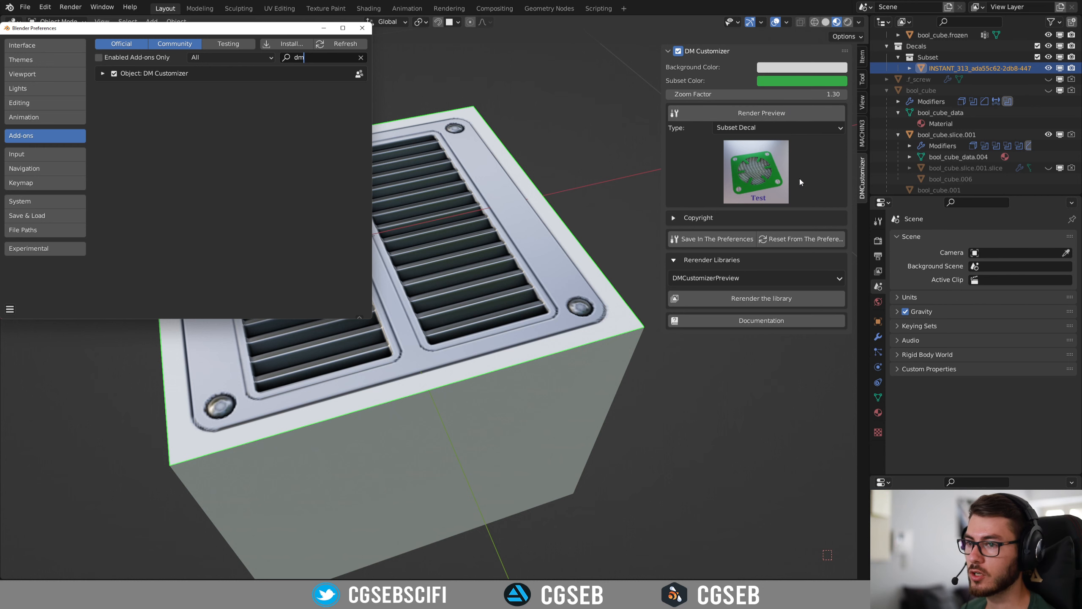
pyautogui.click(102, 74)
pyautogui.scroll(-4, 248, 203)
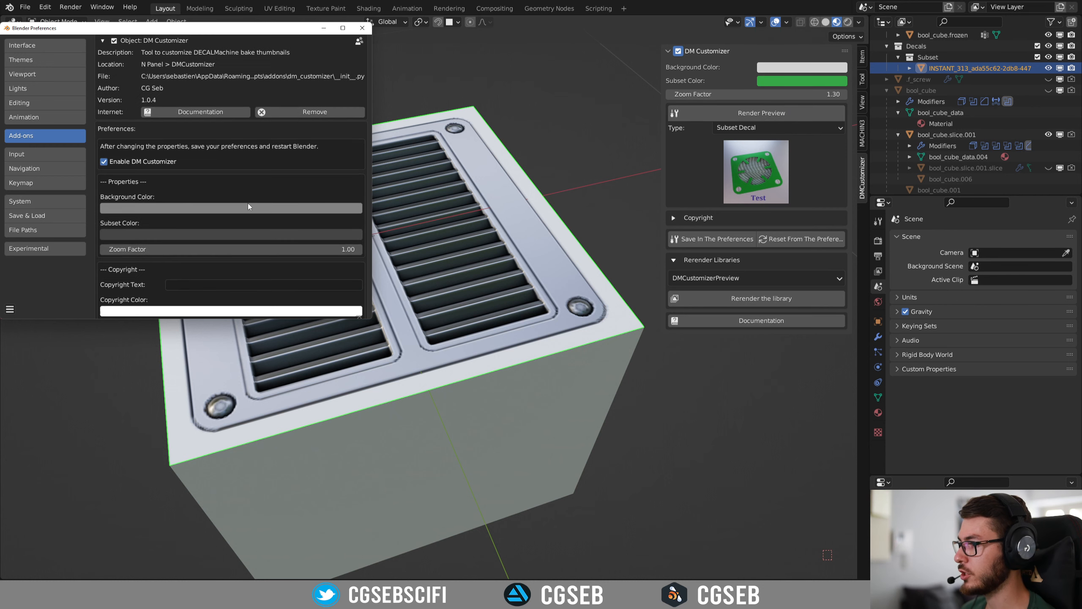
# - Save the current thumbnail settings in the preferences and check the stored color, zoom and copyright values
pyautogui.click(703, 241)
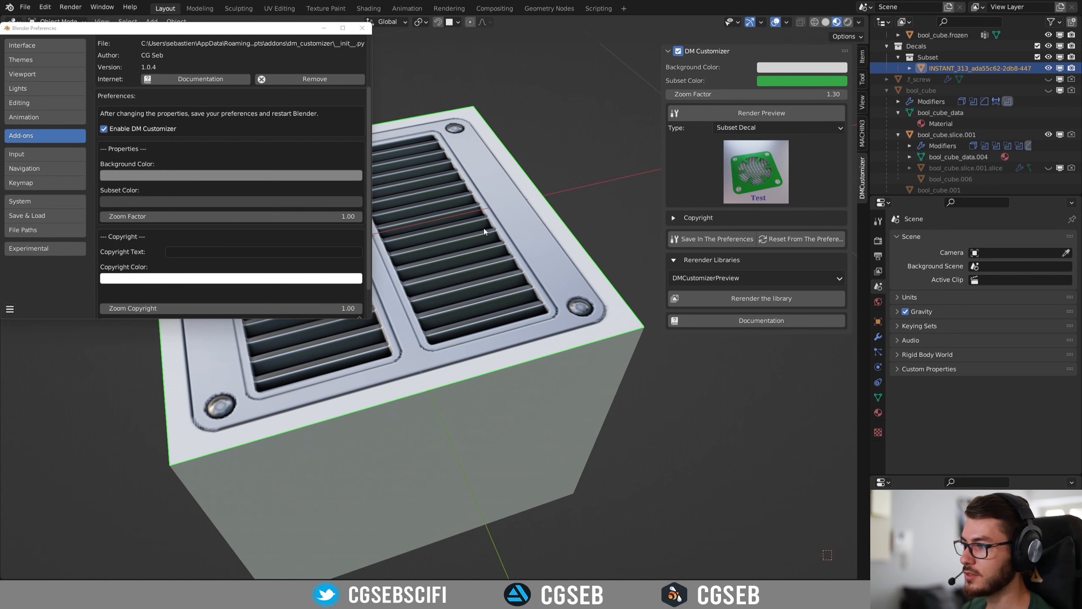
pyautogui.click(689, 239)
pyautogui.click(699, 240)
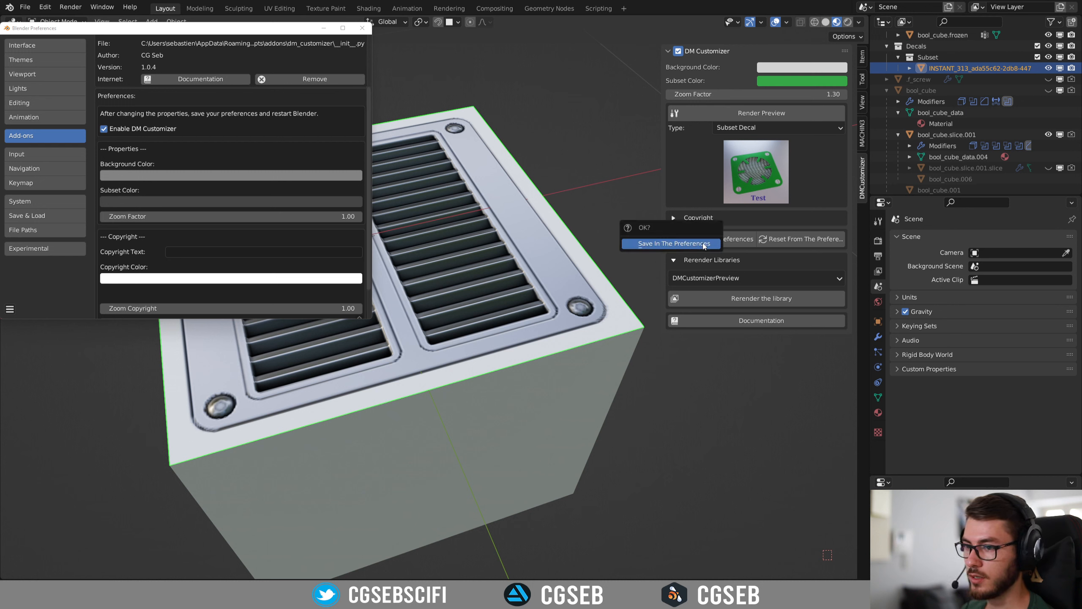
pyautogui.click(663, 244)
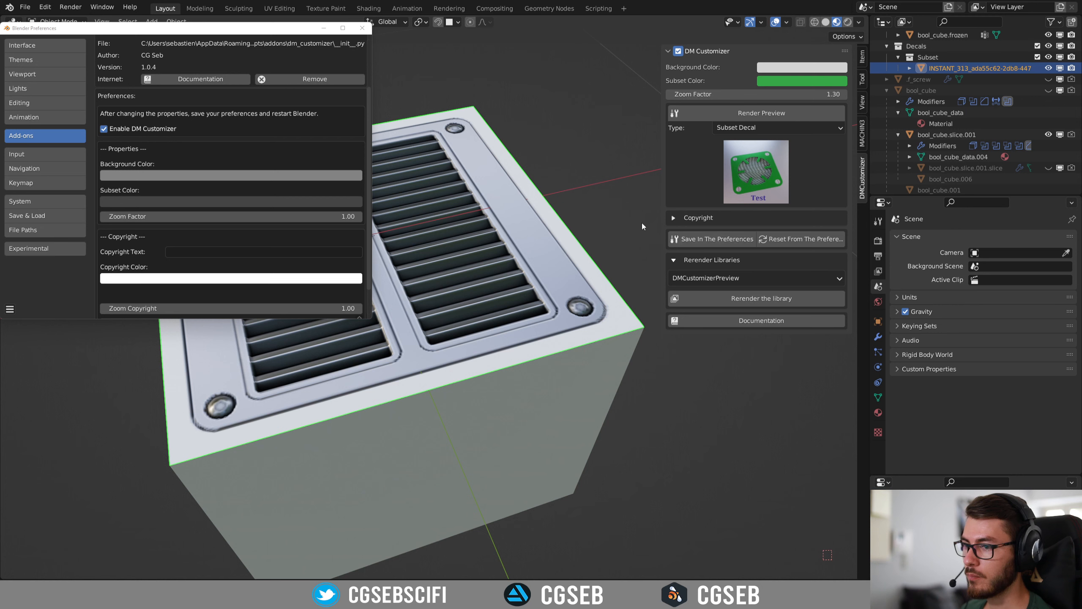
pyautogui.scroll(-2, 153, 256)
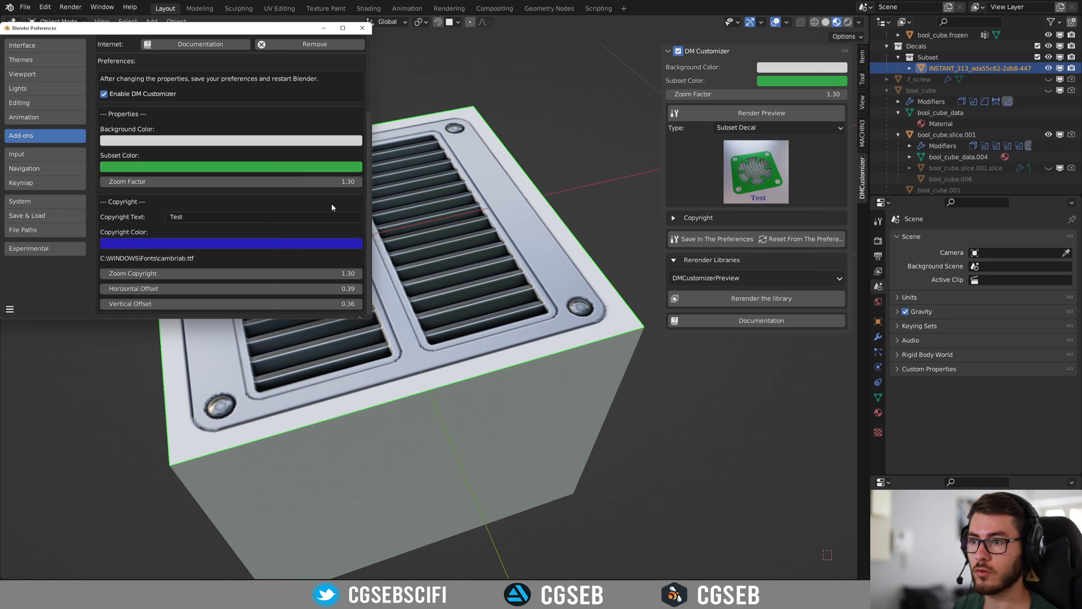
pyautogui.click(779, 236)
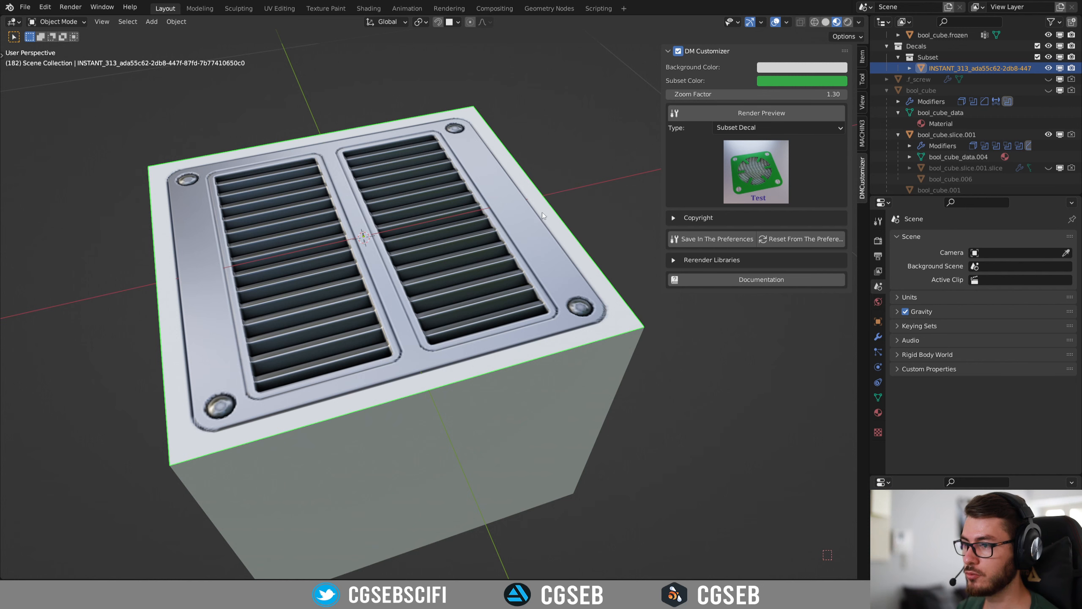
# - Delete the existing vent decal and select bool_cube.frozen together with bool_cube.slice.001 as the source geometry
pyautogui.press('Delete')
pyautogui.click(494, 194)
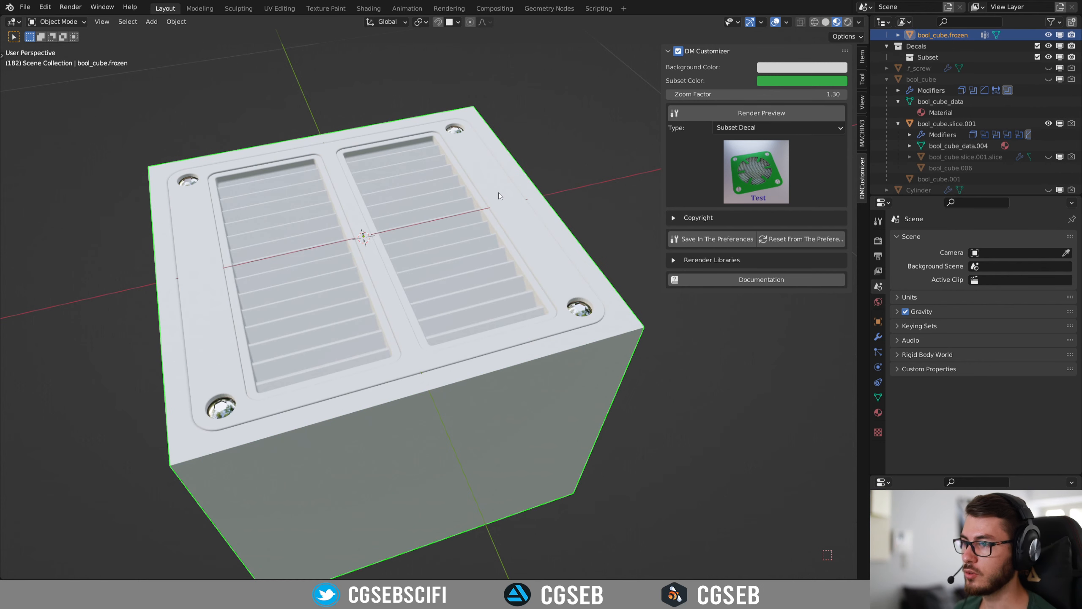
pyautogui.click(499, 192)
pyautogui.keyDown('shift'); pyautogui.click(530, 187); pyautogui.keyUp('shift')
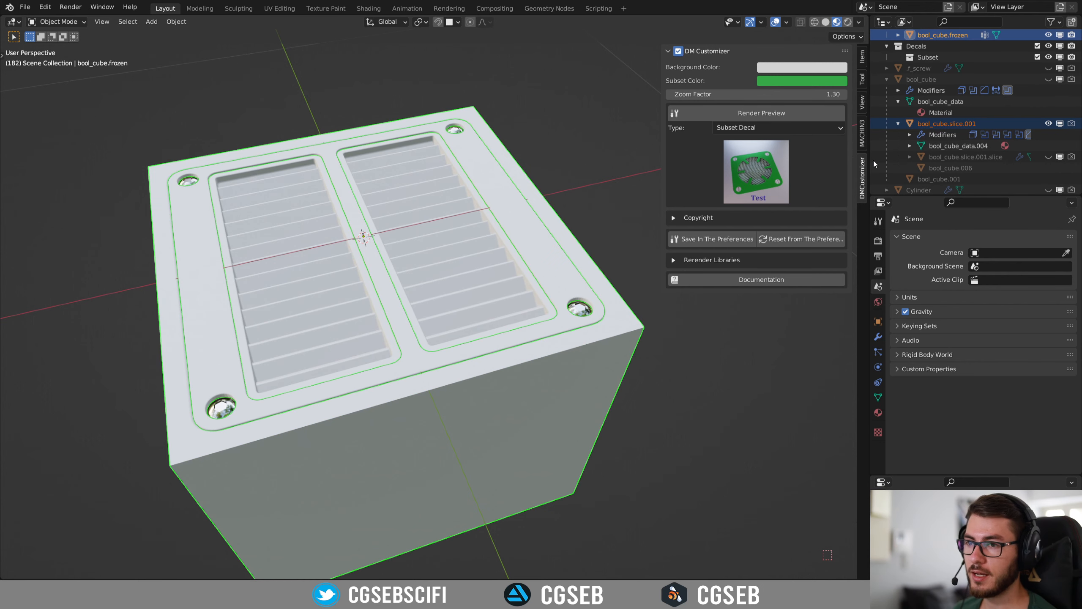
# - Create a subset decal from the selected geometry, inspect its thumbnail and add it to the Demo library
pyautogui.click(865, 127)
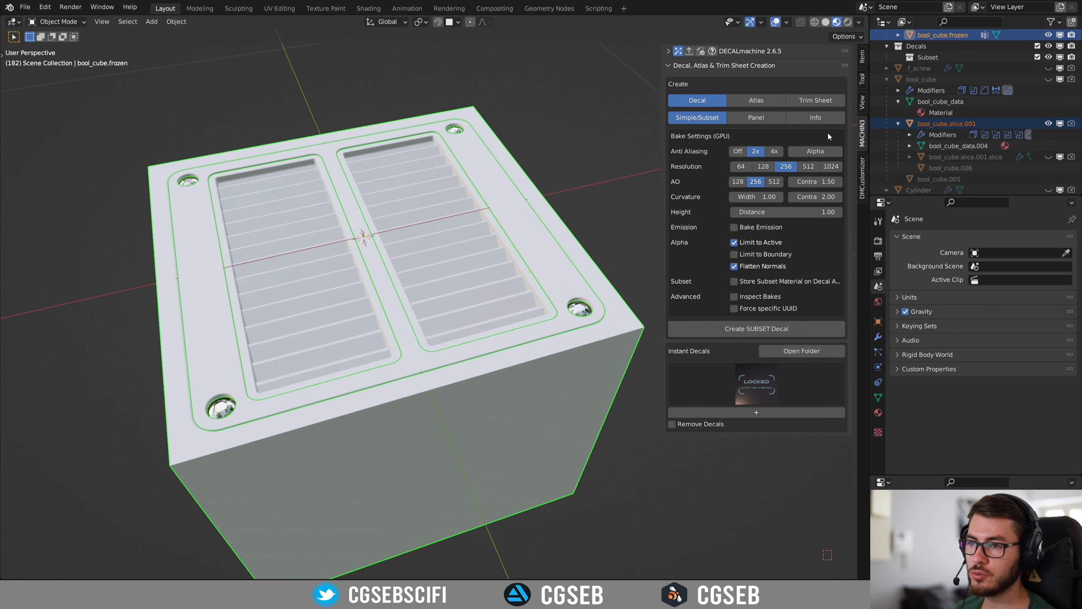
pyautogui.click(863, 178)
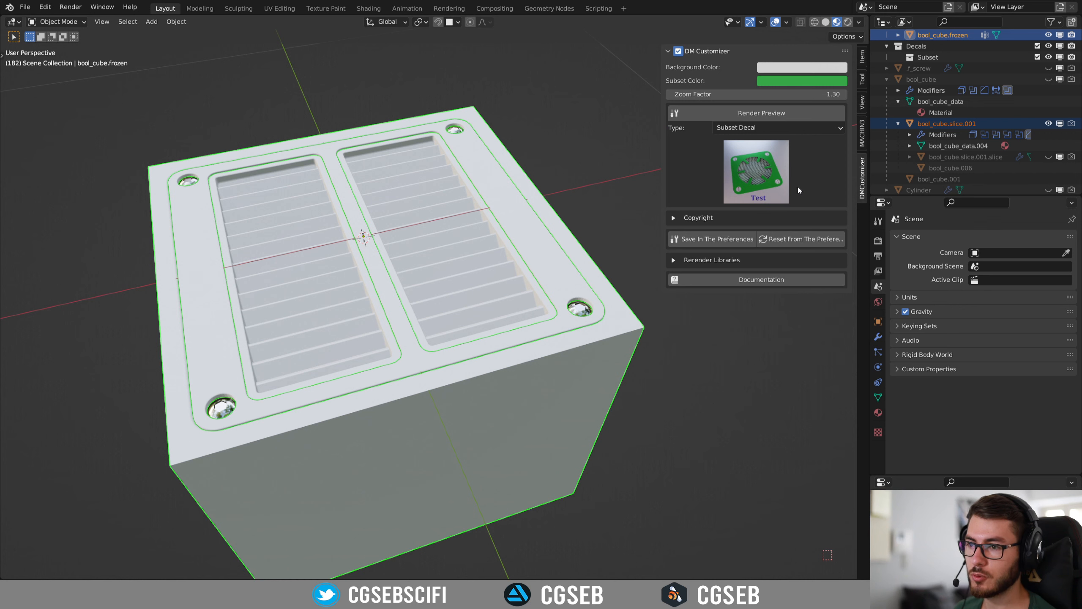
pyautogui.click(863, 133)
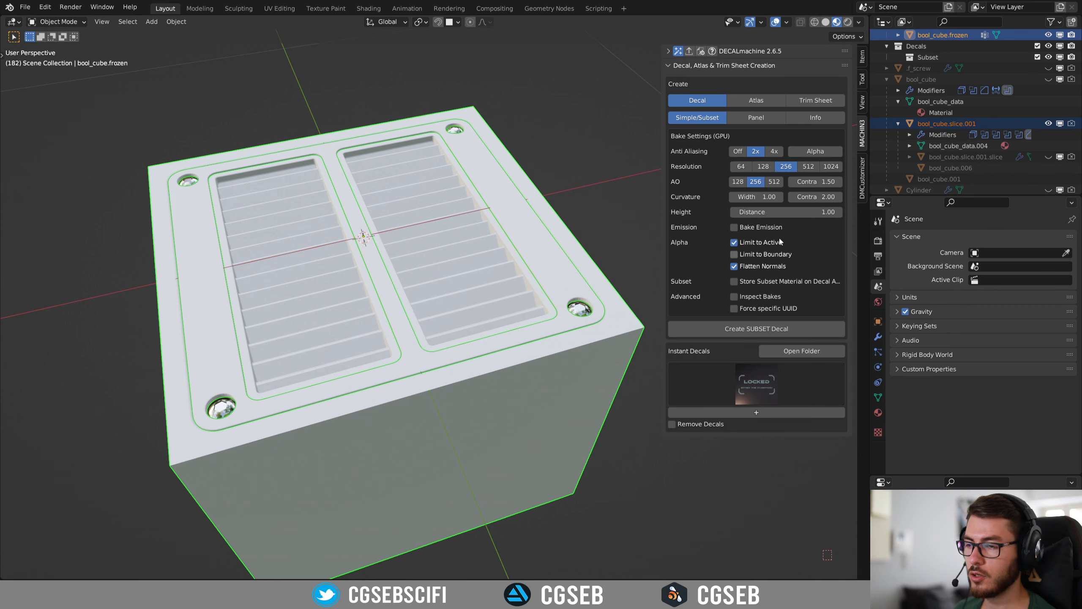
pyautogui.click(756, 326)
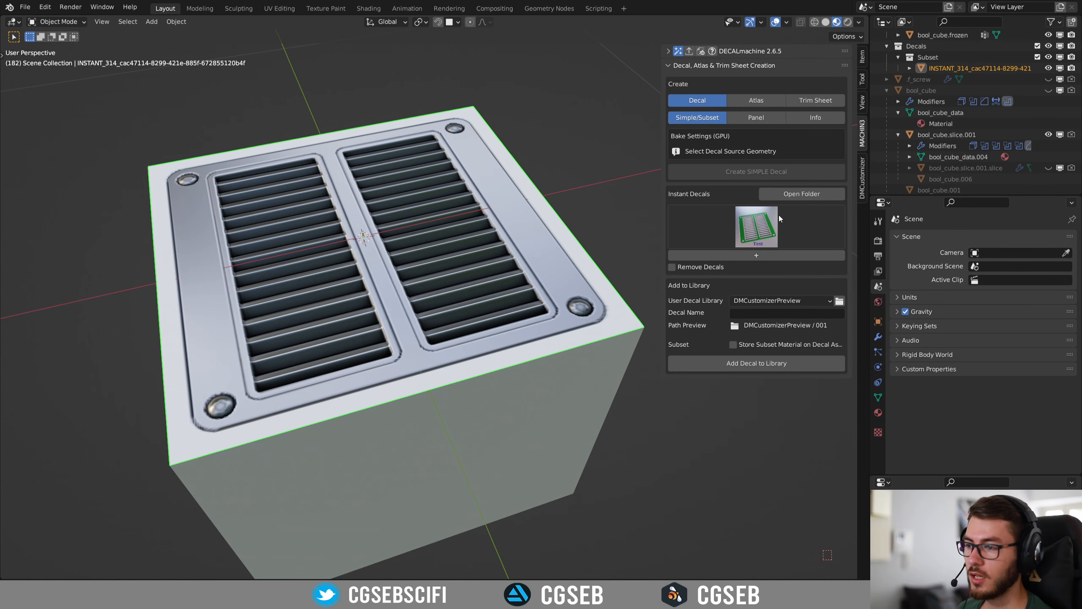
pyautogui.click(757, 228)
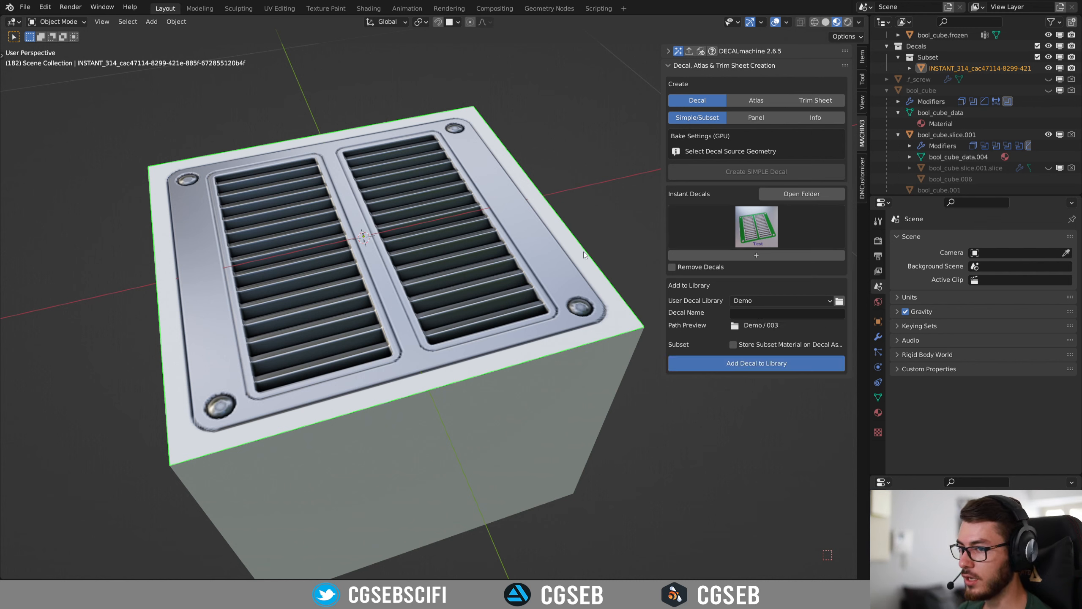
# - Examine the decal thumbnails in the Demo and SciFi Vents libraries with nothing selected
pyautogui.hotkey('alt', 'a')
pyautogui.press('d')
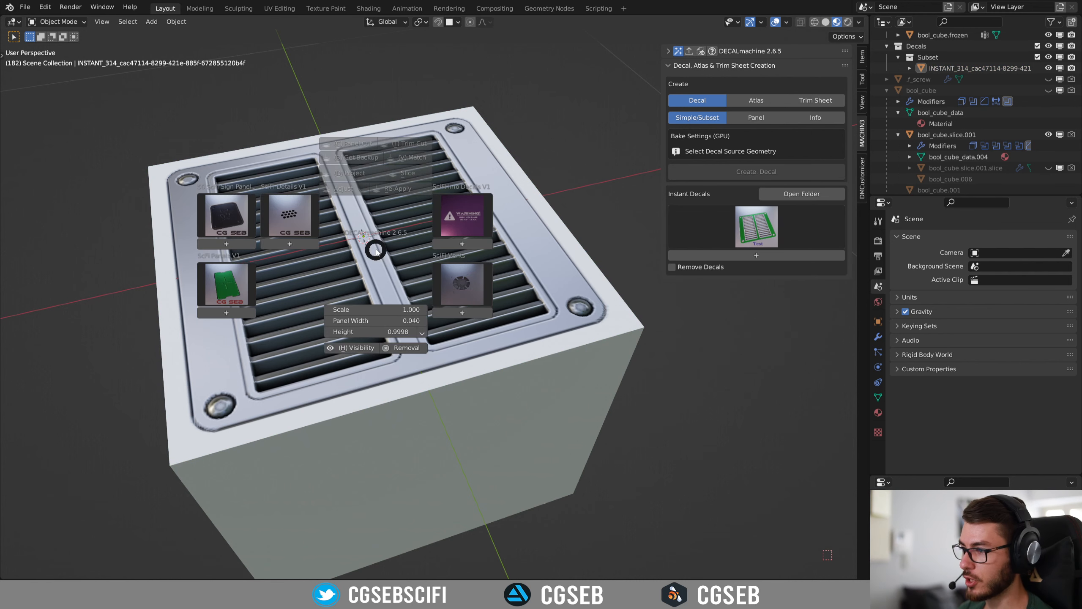
pyautogui.press('Escape')
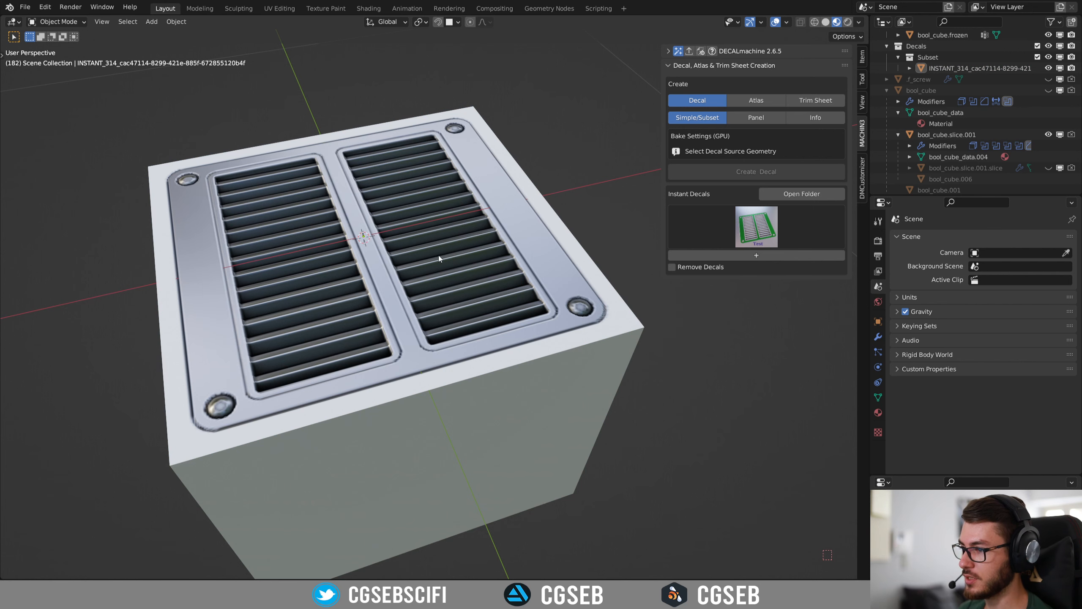
pyautogui.press('d')
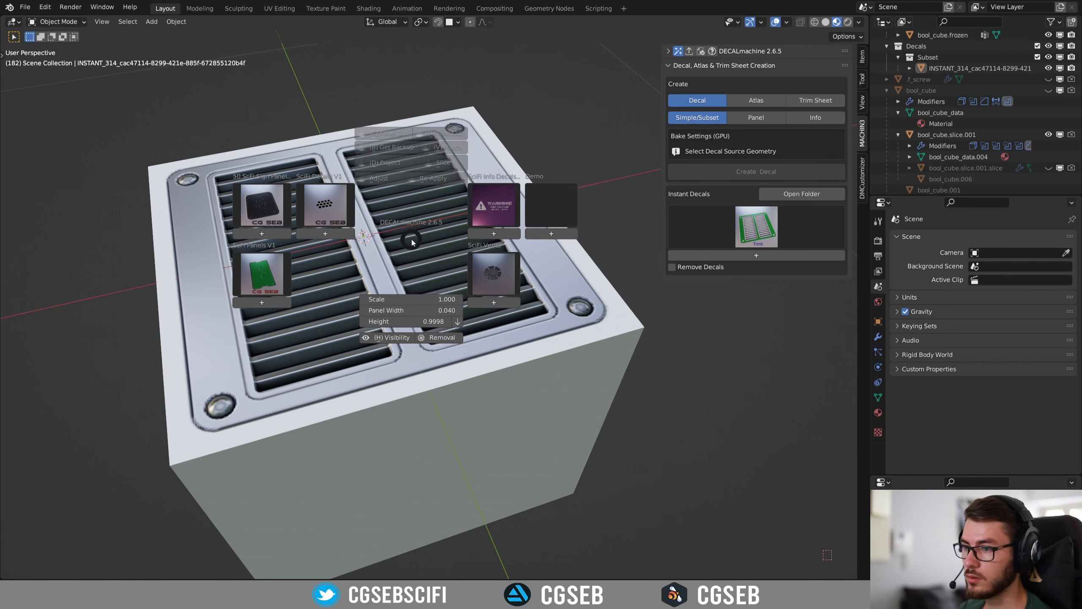
pyautogui.moveTo(549, 206)
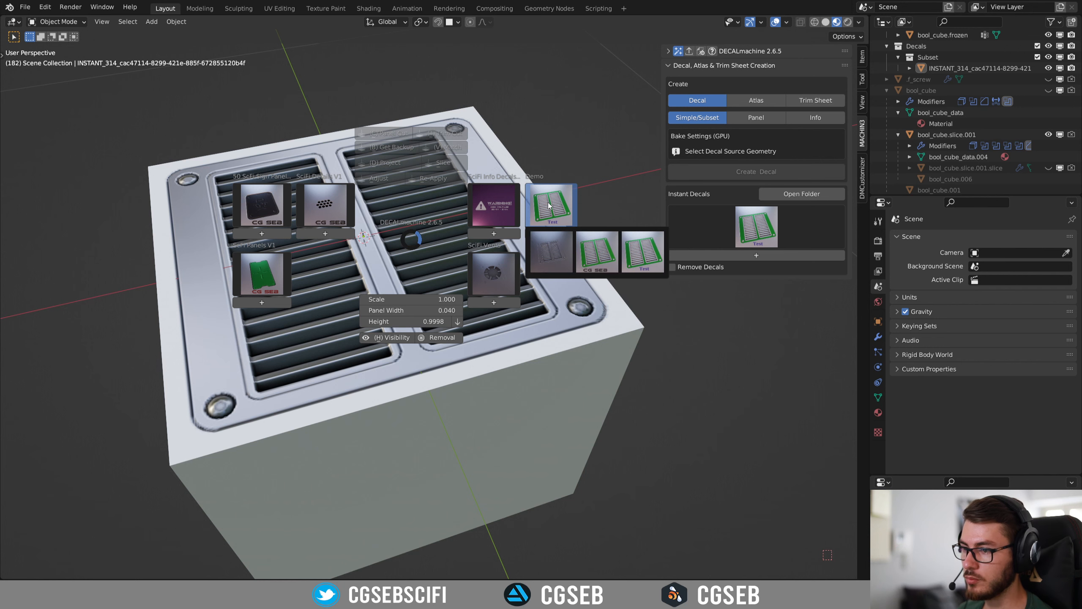
pyautogui.moveTo(483, 281)
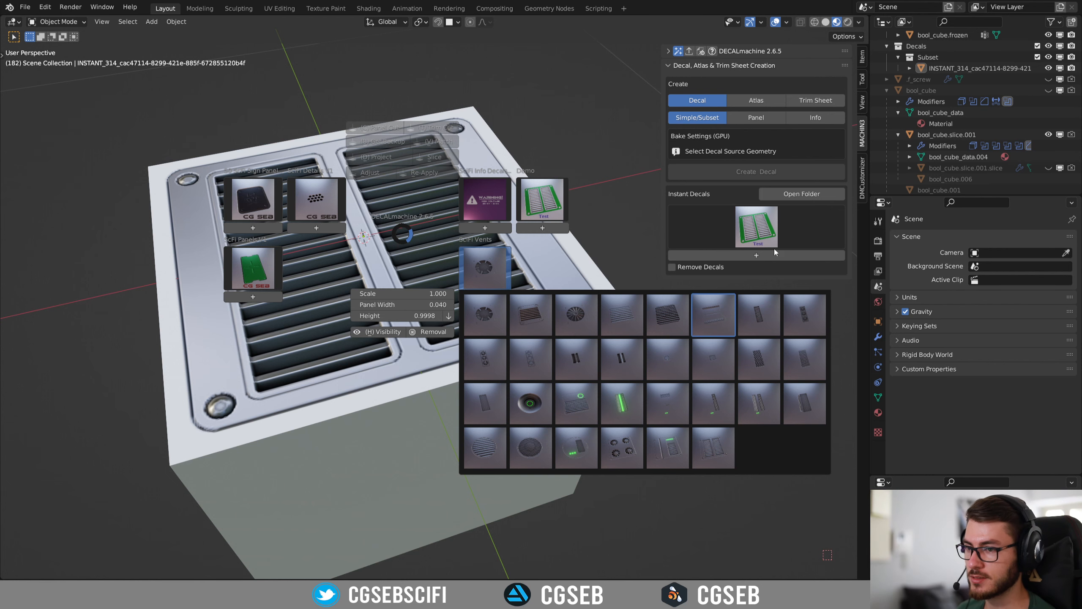
pyautogui.press('Escape')
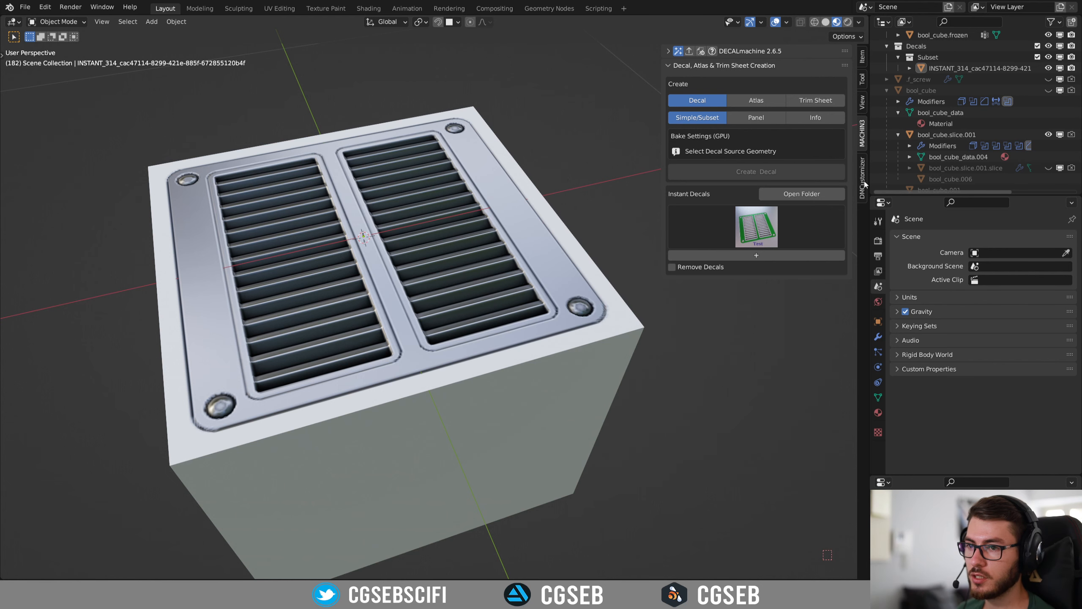
# - Rerender the SciFi Vents library with the customized thumbnail settings and check its decal thumbnails
pyautogui.click(863, 177)
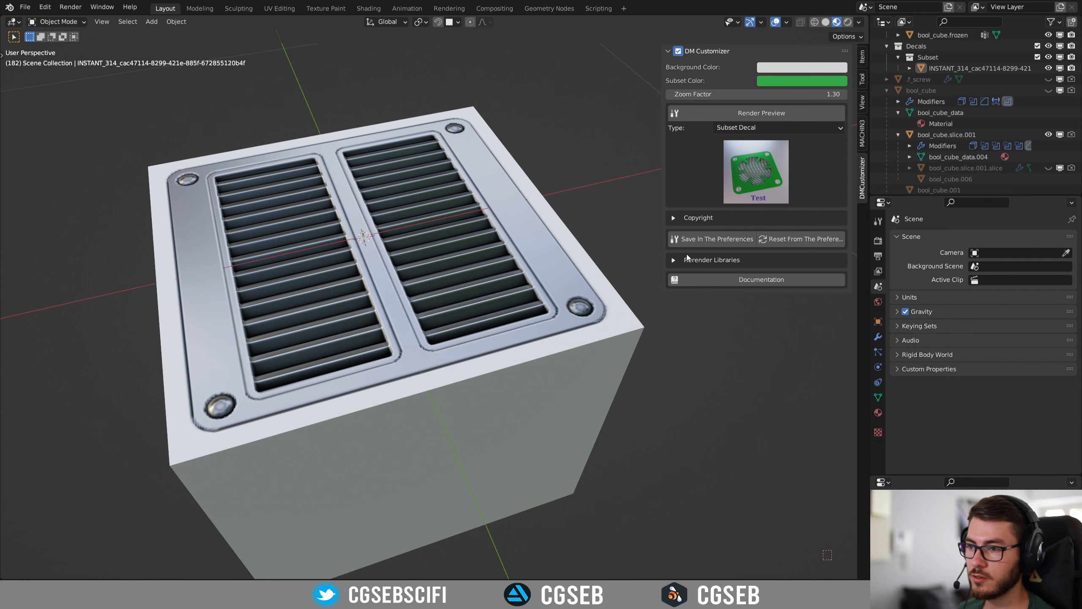
pyautogui.click(672, 260)
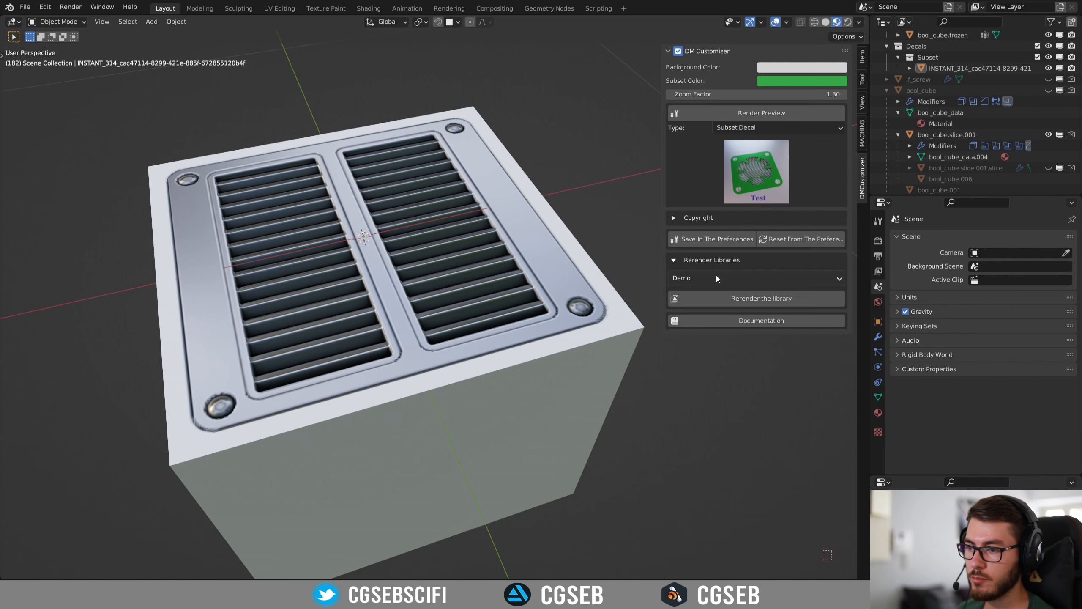
pyautogui.click(716, 275)
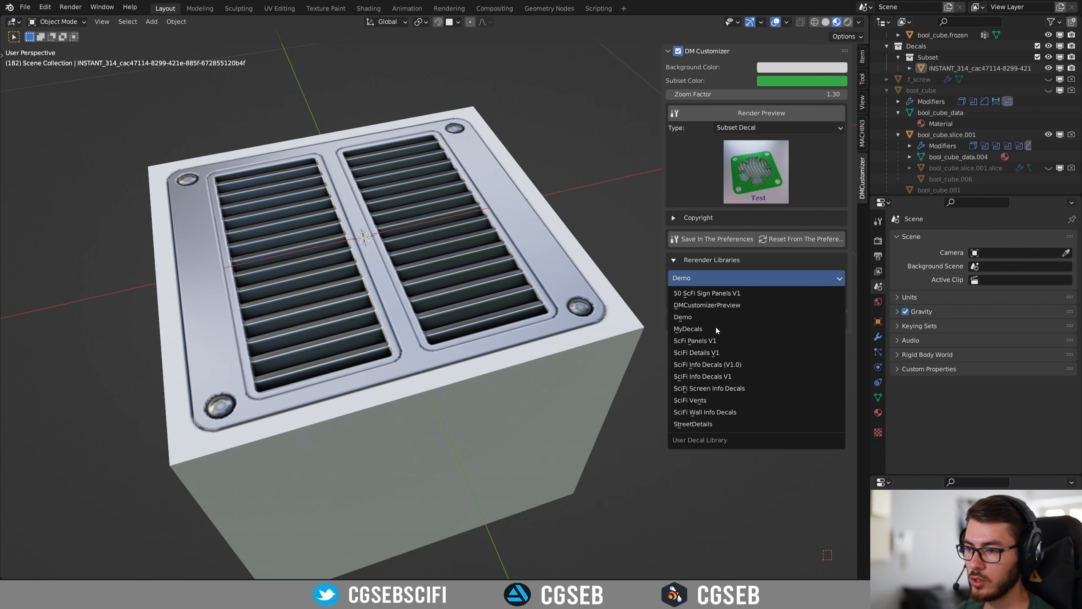
pyautogui.click(704, 401)
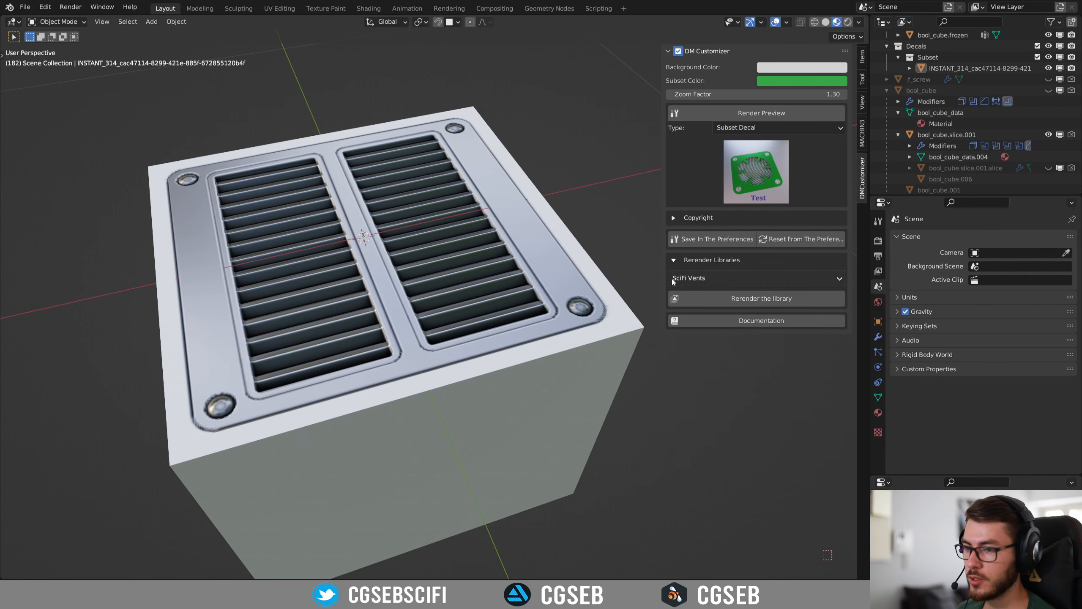
pyautogui.click(756, 300)
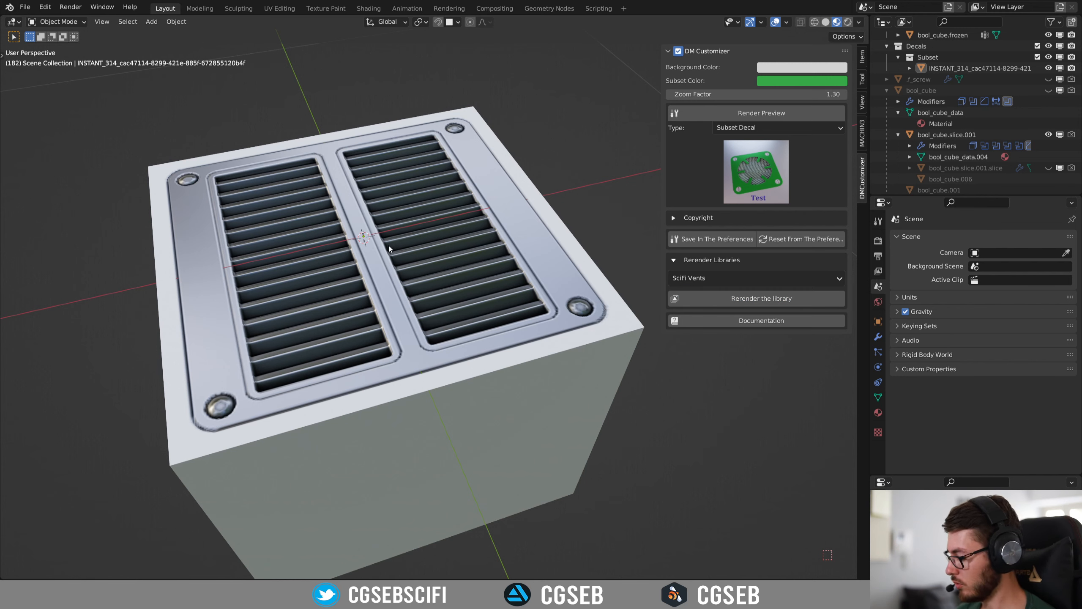
pyautogui.press('d')
pyautogui.click(470, 276)
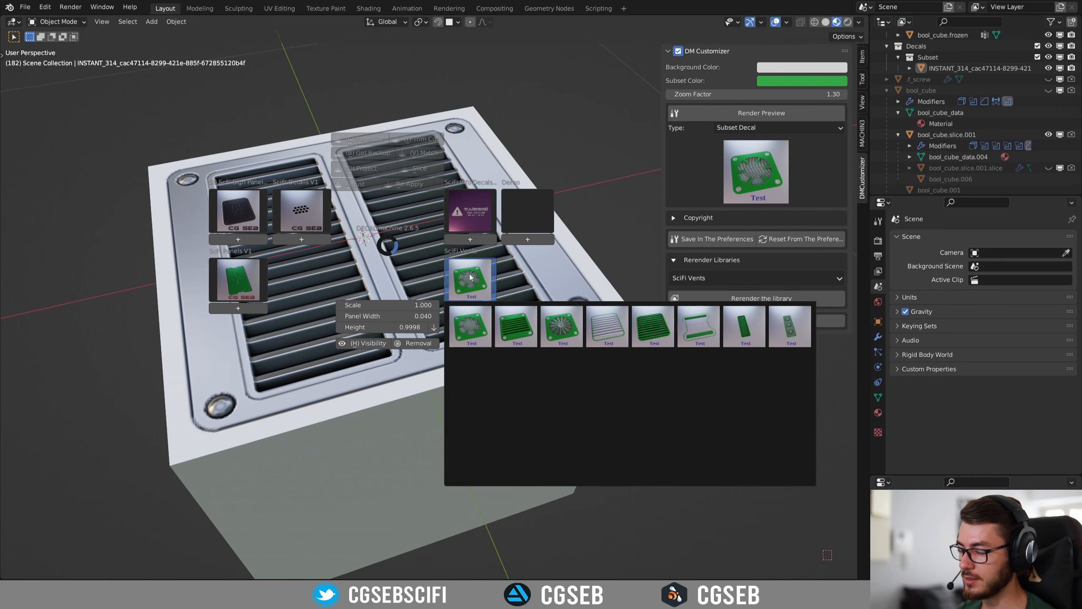